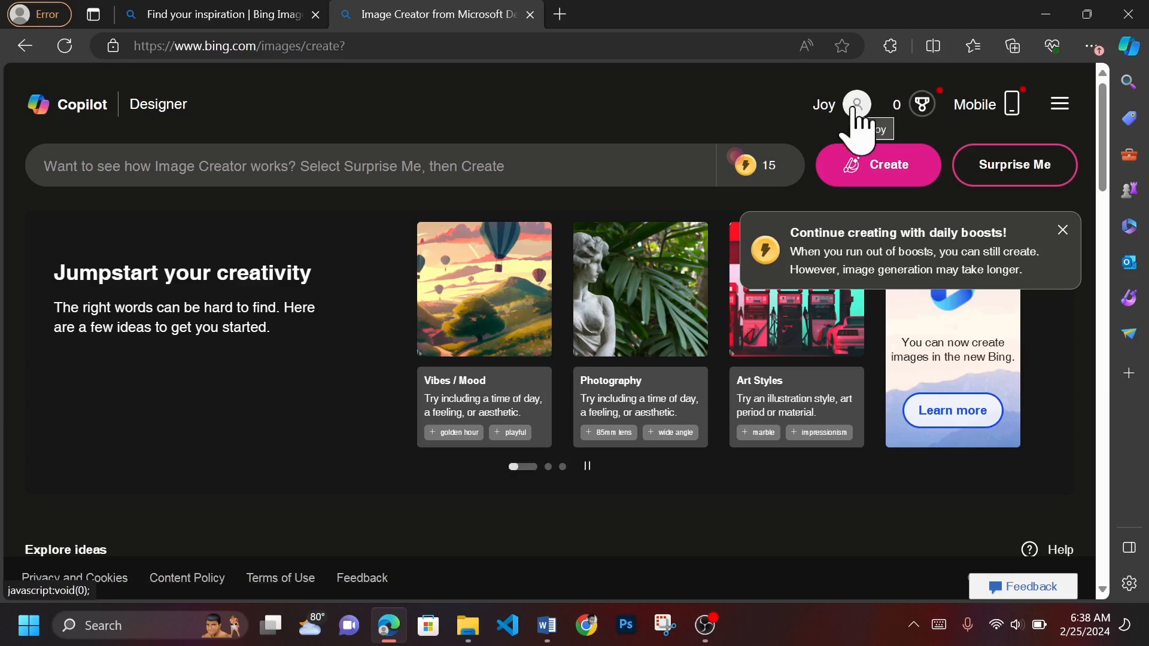
- Paste the prepared image prompt describing an African-American young woman aged 25 in her high-class clothing store, and return to its beginning
{"action": "left_click", "coordinate": [618, 172]}
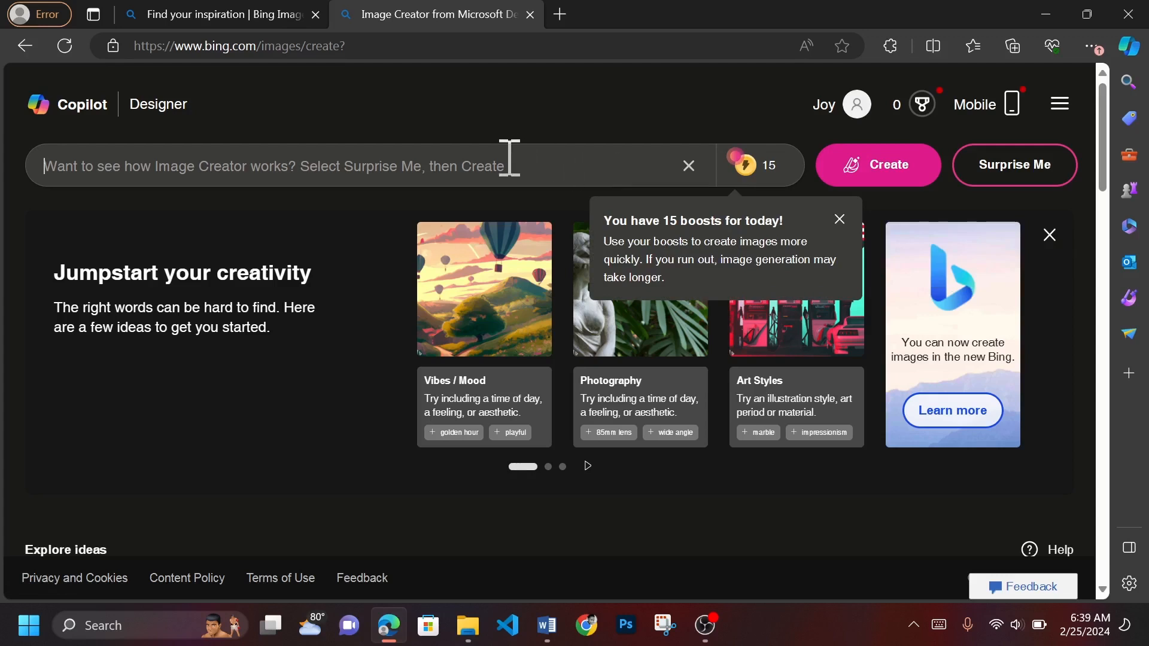
{"action": "key", "text": "ctrl+v"}
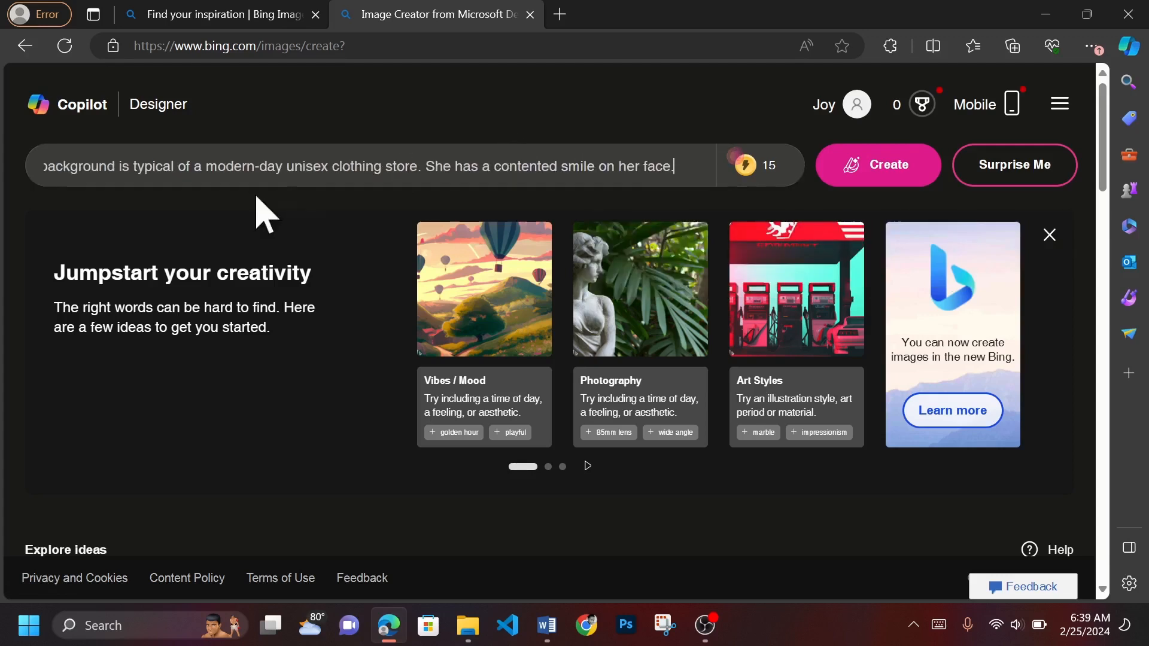
{"action": "left_click_drag", "start_coordinate": [208, 168], "coordinate": [5, 185]}
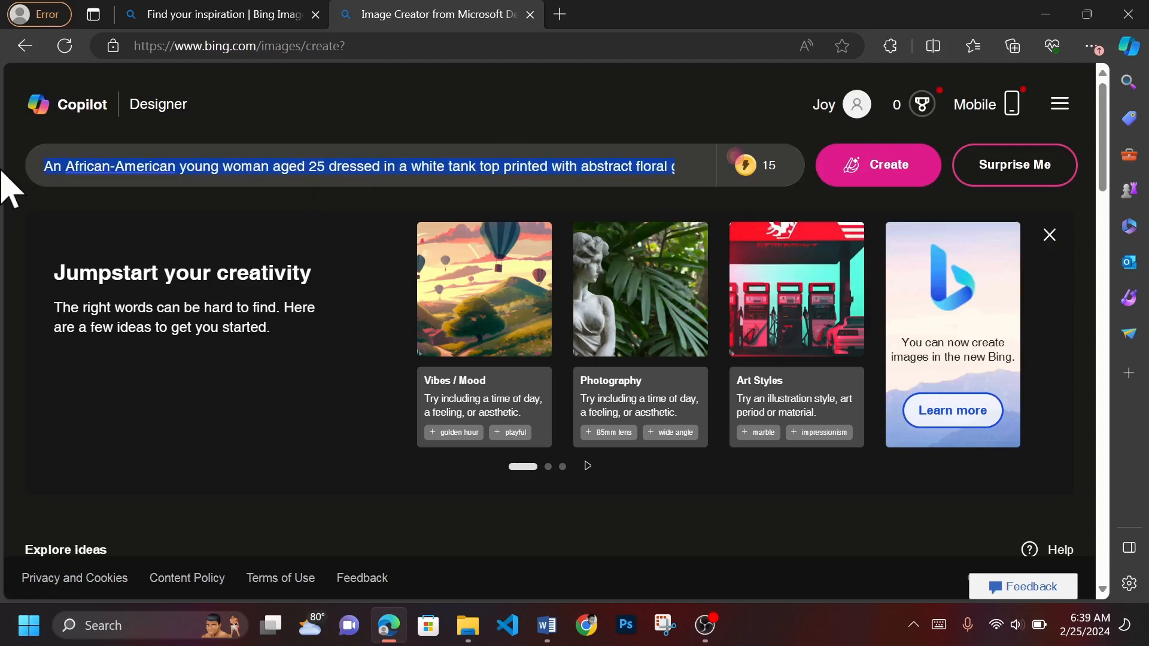
{"action": "left_click", "coordinate": [121, 167]}
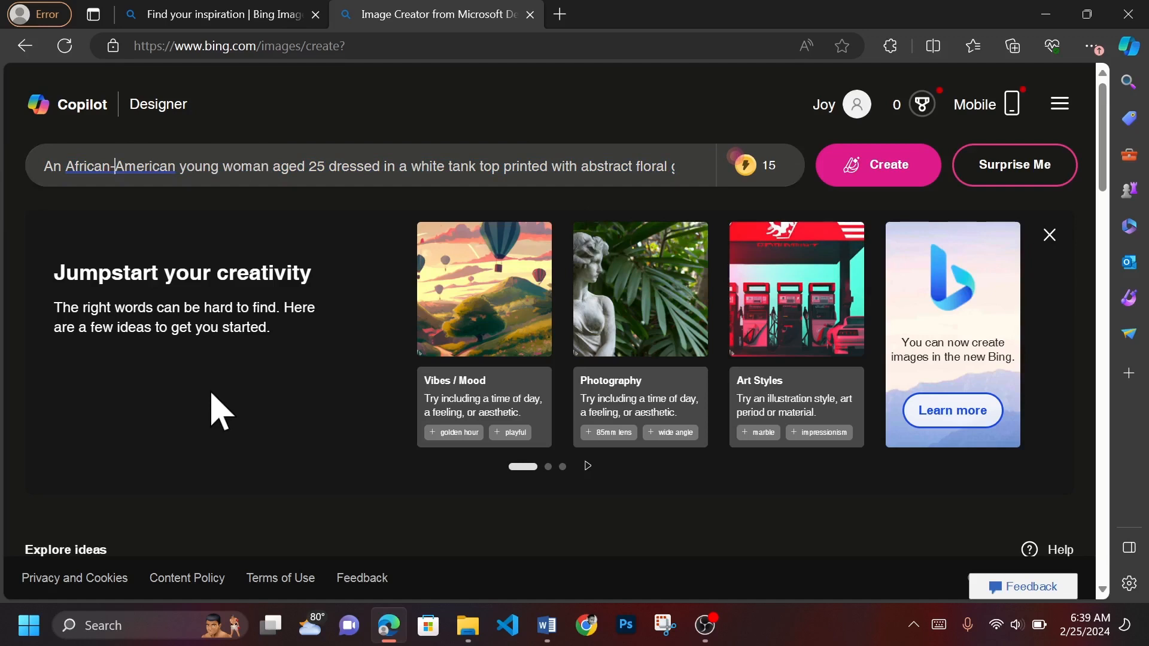
- Read through the pasted prompt from its beginning to the final sentence about her contented smile
{"action": "key", "text": "Right"}
{"action": "key", "text": "Right"}
{"action": "key", "text": "Right"}
{"action": "key", "text": "Right"}
{"action": "key", "text": "Right"}
{"action": "key", "text": "Right"}
{"action": "key", "text": "Right"}
{"action": "key", "text": "Right"}
{"action": "key", "text": "Right"}
{"action": "key", "text": "Right"}
{"action": "key", "text": "Right"}
{"action": "key", "text": "Right"}
{"action": "key", "text": "Right"}
{"action": "key", "text": "Right"}
{"action": "key", "text": "Right"}
{"action": "key", "text": "Right"}
{"action": "key", "text": "Right"}
{"action": "key", "text": "Right"}
{"action": "key", "text": "Right"}
{"action": "key", "text": "Right"}
{"action": "key", "text": "Right"}
{"action": "key", "text": "Right"}
{"action": "key", "text": "Right"}
{"action": "key", "text": "Right"}
{"action": "key", "text": "Right"}
{"action": "key", "text": "Right"}
{"action": "key", "text": "Right"}
{"action": "key", "text": "Right"}
{"action": "key", "text": "Right"}
{"action": "key", "text": "Right"}
{"action": "key", "text": "Right"}
{"action": "key", "text": "Right"}
{"action": "key", "text": "Right"}
{"action": "key", "text": "Right"}
{"action": "key", "text": "Right"}
{"action": "key", "text": "Right"}
{"action": "key", "text": "Right"}
{"action": "key", "text": "Right"}
{"action": "key", "text": "Right"}
{"action": "key", "text": "Right"}
{"action": "key", "text": "Right"}
{"action": "key", "text": "Right"}
{"action": "key", "text": "Right"}
{"action": "key", "text": "Right"}
{"action": "key", "text": "Right"}
{"action": "key", "text": "Right"}
{"action": "key", "text": "Right"}
{"action": "key", "text": "Right"}
{"action": "key", "text": "Right"}
{"action": "key", "text": "Right"}
{"action": "key", "text": "Right"}
{"action": "key", "text": "Right"}
{"action": "key", "text": "Right"}
{"action": "key", "text": "Right"}
{"action": "key", "text": "Right"}
{"action": "key", "text": "Right"}
{"action": "key", "text": "Right"}
{"action": "key", "text": "Right"}
{"action": "key", "text": "Right"}
{"action": "key", "text": "Right"}
{"action": "key", "text": "Right"}
{"action": "key", "text": "Right"}
{"action": "key", "text": "Right"}
{"action": "key", "text": "Right"}
{"action": "key", "text": "Right"}
{"action": "key", "text": "Right"}
{"action": "key", "text": "Right"}
{"action": "key", "text": "Right"}
{"action": "key", "text": "Right"}
{"action": "key", "text": "Right"}
{"action": "key", "text": "Right"}
{"action": "key", "text": "Right"}
{"action": "key", "text": "Right"}
{"action": "key", "text": "Right"}
{"action": "key", "text": "Right"}
{"action": "key", "text": "Right"}
{"action": "key", "text": "Right"}
{"action": "key", "text": "Right"}
{"action": "key", "text": "Right"}
{"action": "key", "text": "Right"}
{"action": "key", "text": "Right"}
{"action": "key", "text": "Right"}
{"action": "key", "text": "Right"}
{"action": "key", "text": "Right"}
{"action": "key", "text": "Right"}
{"action": "key", "text": "Right"}
{"action": "key", "text": "Right"}
{"action": "key", "text": "Right"}
{"action": "key", "text": "Right"}
{"action": "key", "text": "Right"}
{"action": "key", "text": "Right"}
{"action": "key", "text": "Right"}
{"action": "key", "text": "Right"}
{"action": "key", "text": "Right"}
{"action": "key", "text": "Right"}
{"action": "key", "text": "Right"}
{"action": "key", "text": "Right"}
{"action": "key", "text": "Right"}
{"action": "key", "text": "Right"}
{"action": "key", "text": "Right"}
{"action": "key", "text": "Right"}
{"action": "key", "text": "Right"}
{"action": "key", "text": "Right"}
{"action": "key", "text": "Right"}
{"action": "key", "text": "Right"}
{"action": "key", "text": "Right"}
{"action": "key", "text": "Right"}
{"action": "key", "text": "Right"}
{"action": "key", "text": "Right"}
{"action": "key", "text": "Right"}
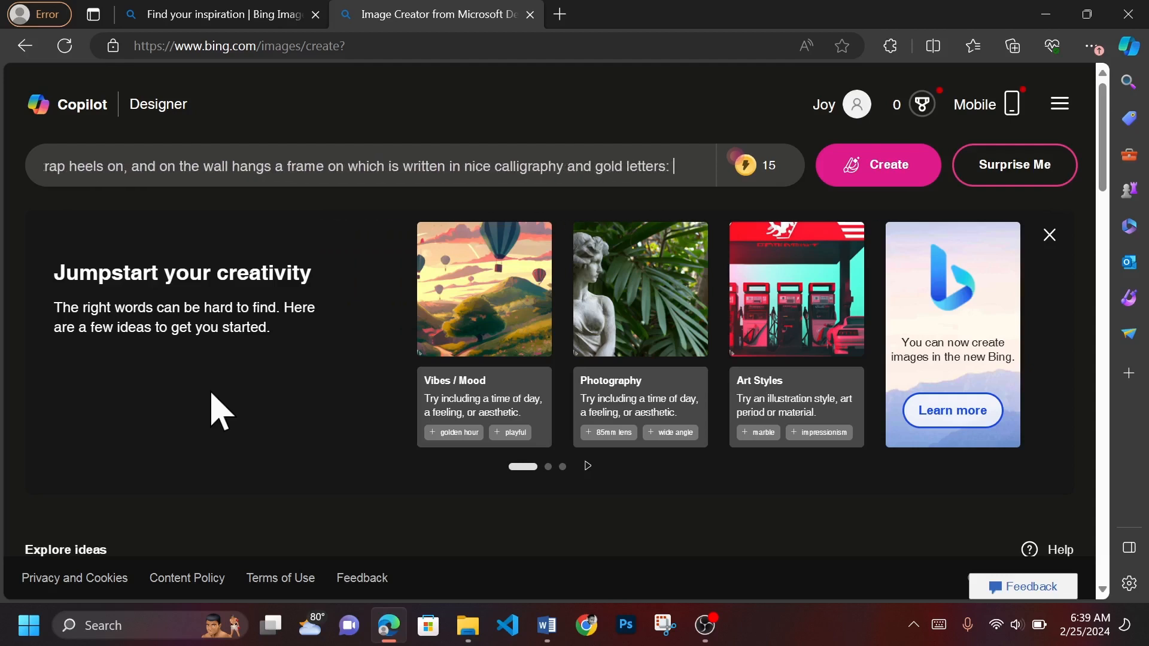
{"action": "type", "text": "background is typical of a modern-day unisex clothing store. She has a contented smile on her face."}
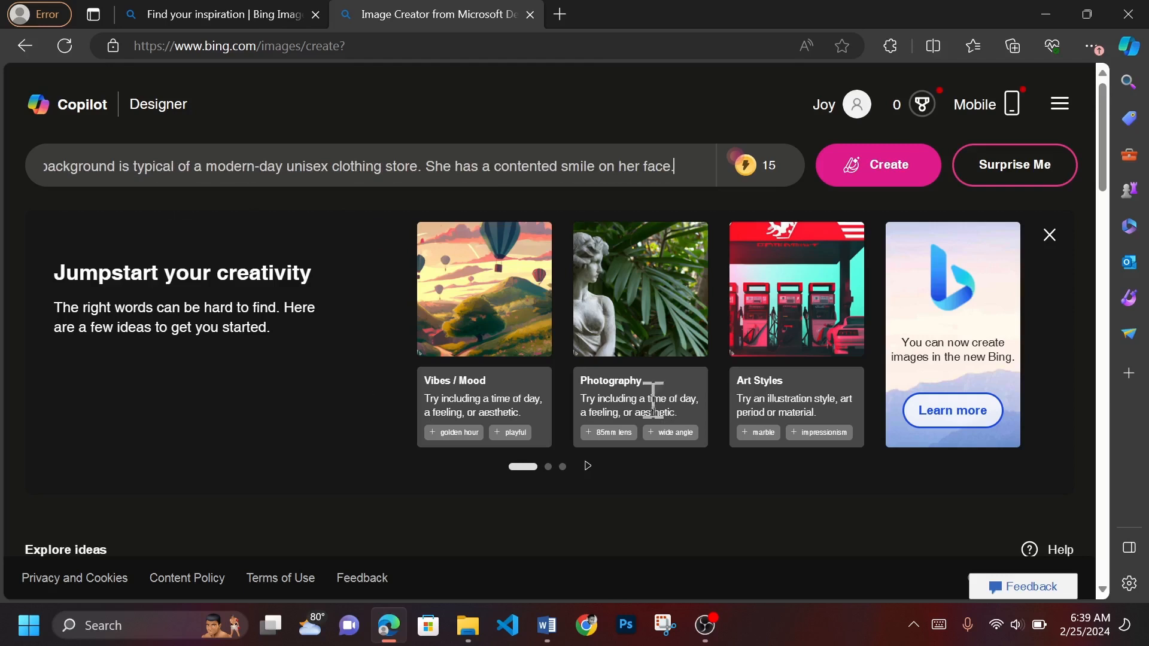
- Generate images from the prompt and look through the enlarged results before returning to the image grid
{"action": "left_click", "coordinate": [890, 174]}
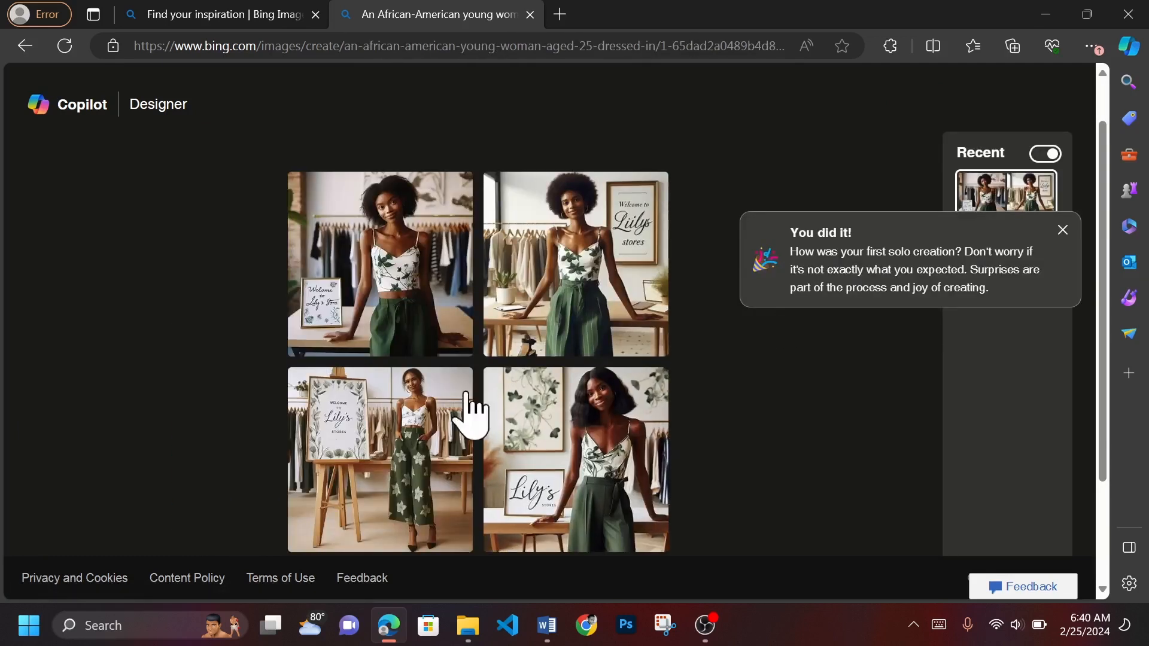
{"action": "left_click", "coordinate": [416, 434]}
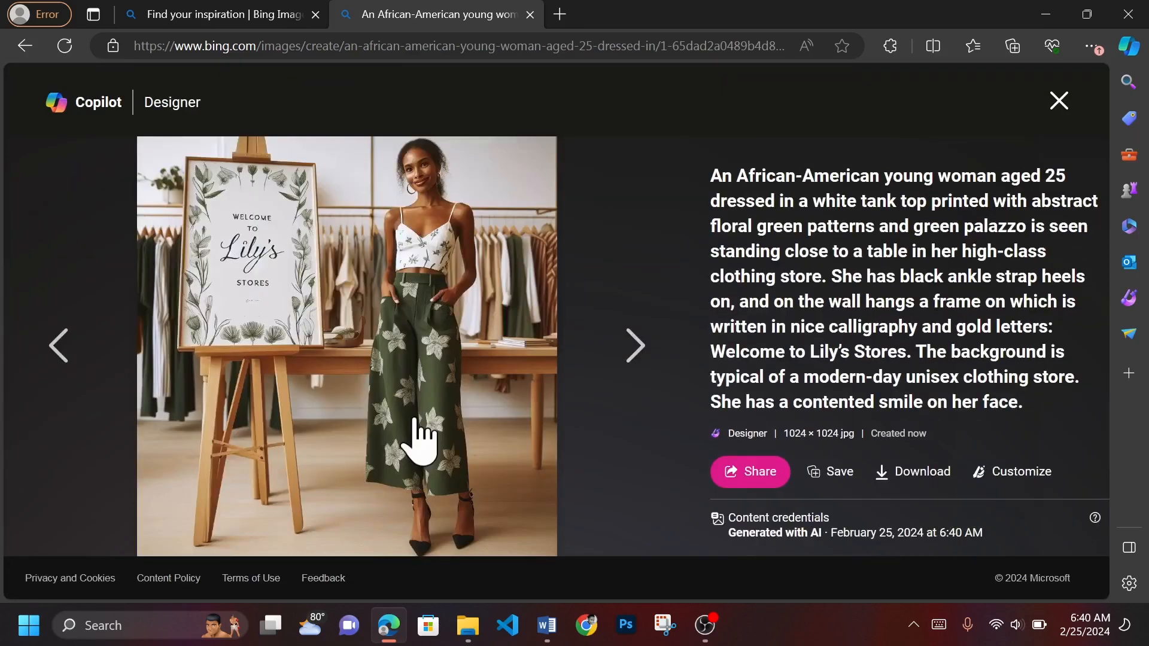
{"action": "key", "text": "Right"}
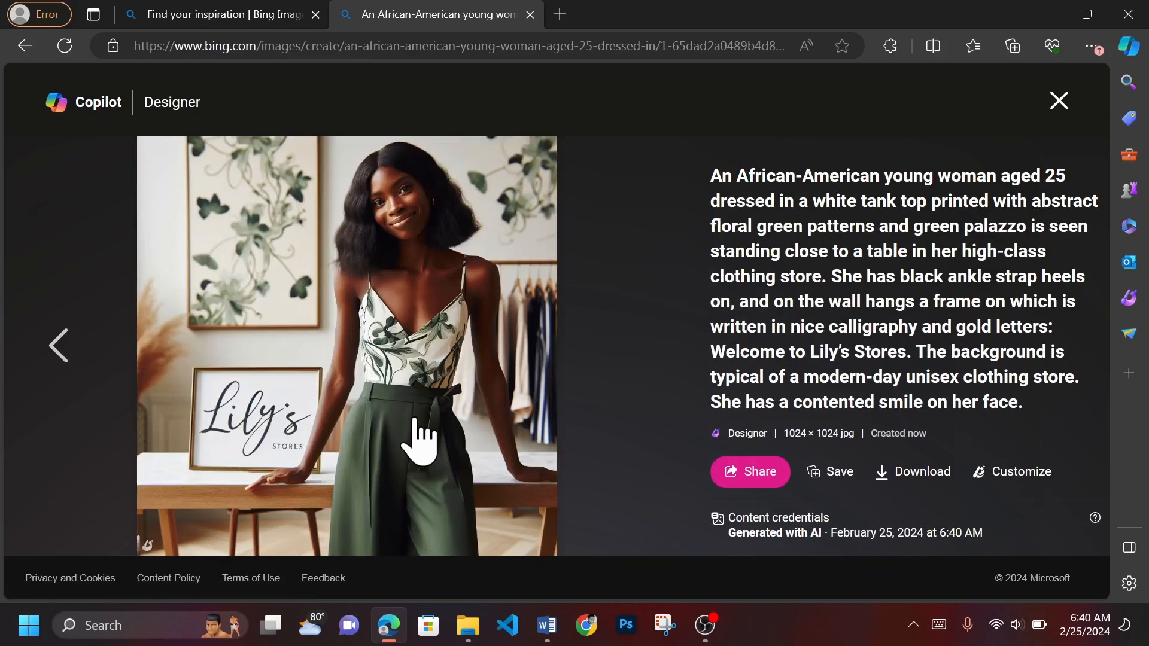
{"action": "key", "text": "Left"}
{"action": "key", "text": "Left"}
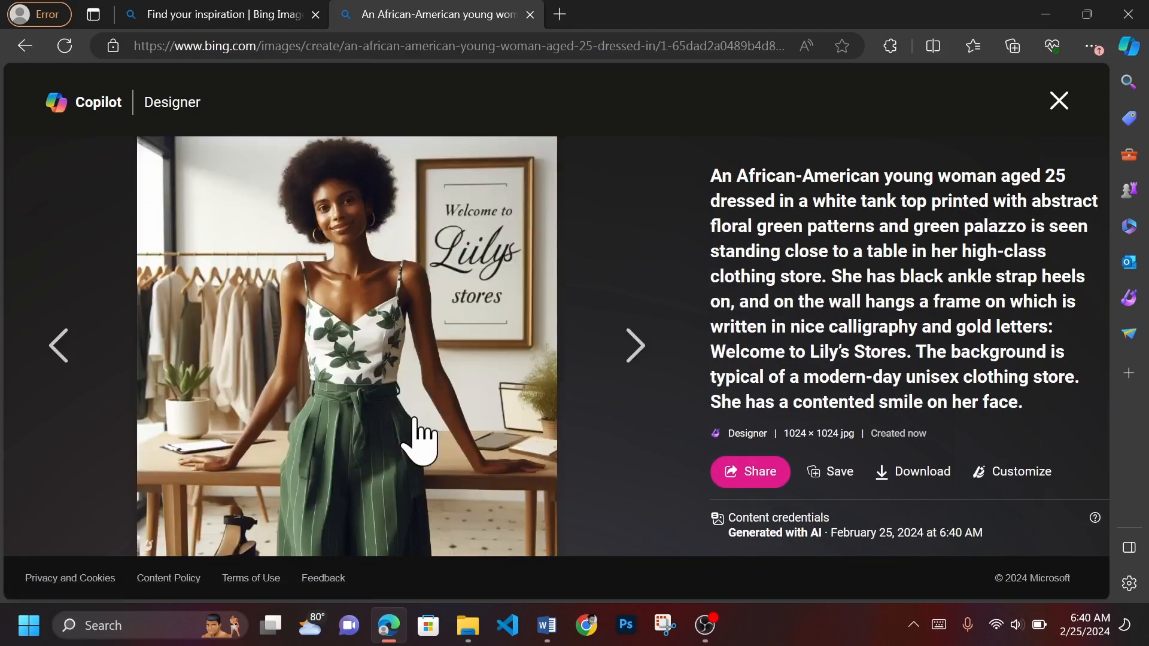
{"action": "key", "text": "Left"}
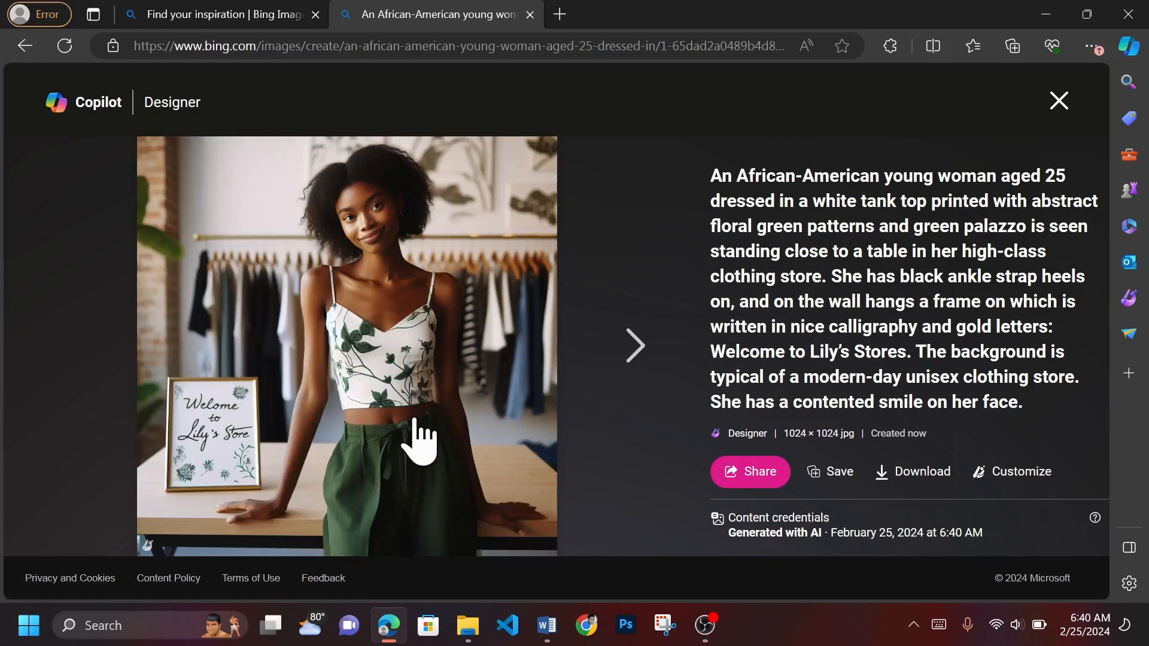
{"action": "left_click", "coordinate": [1058, 101]}
{"action": "scroll", "coordinate": [551, 308], "scroll_direction": "down", "scroll_amount": 2}
{"action": "left_click", "coordinate": [551, 312]}
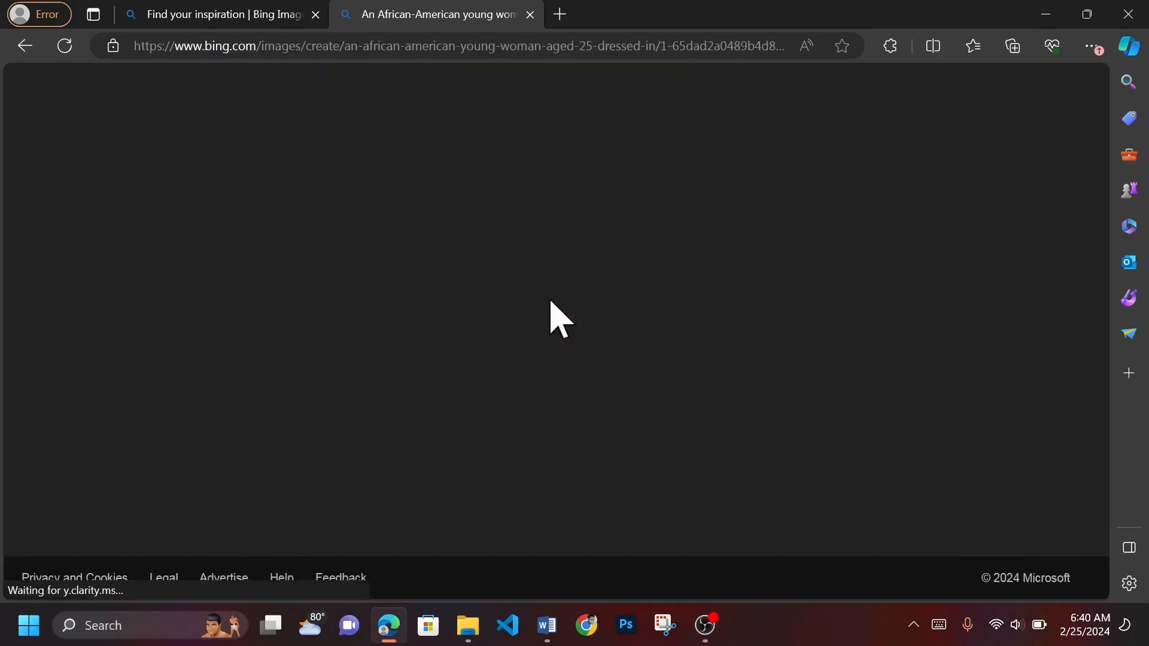
{"action": "left_click", "coordinate": [58, 346]}
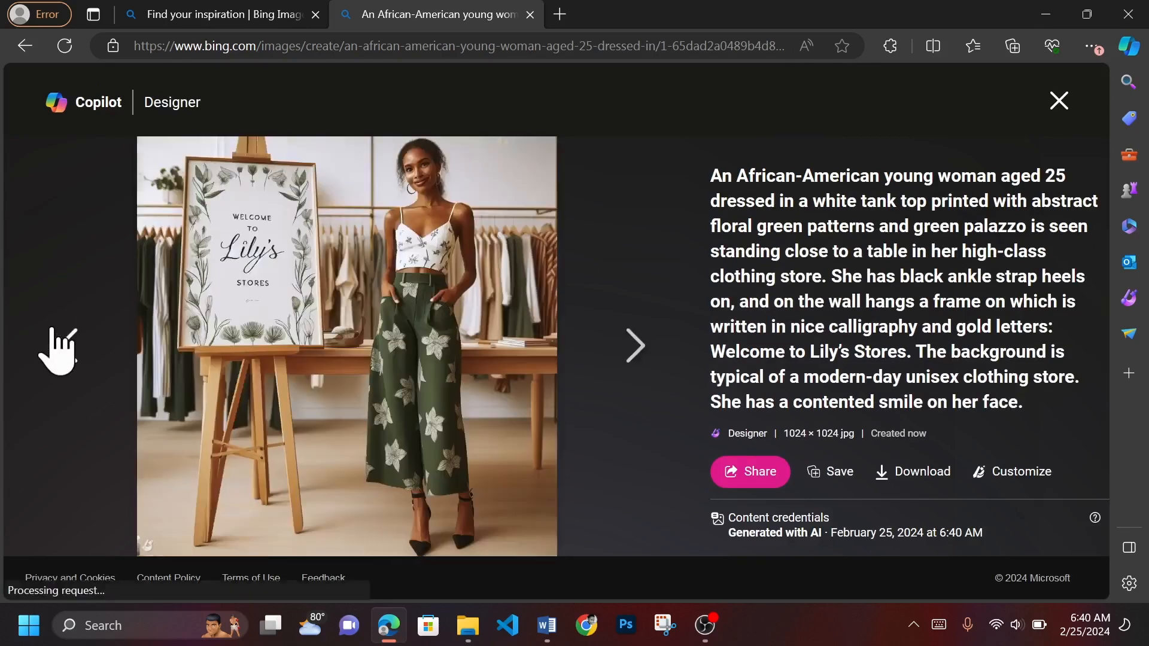
{"action": "left_click", "coordinate": [1058, 102]}
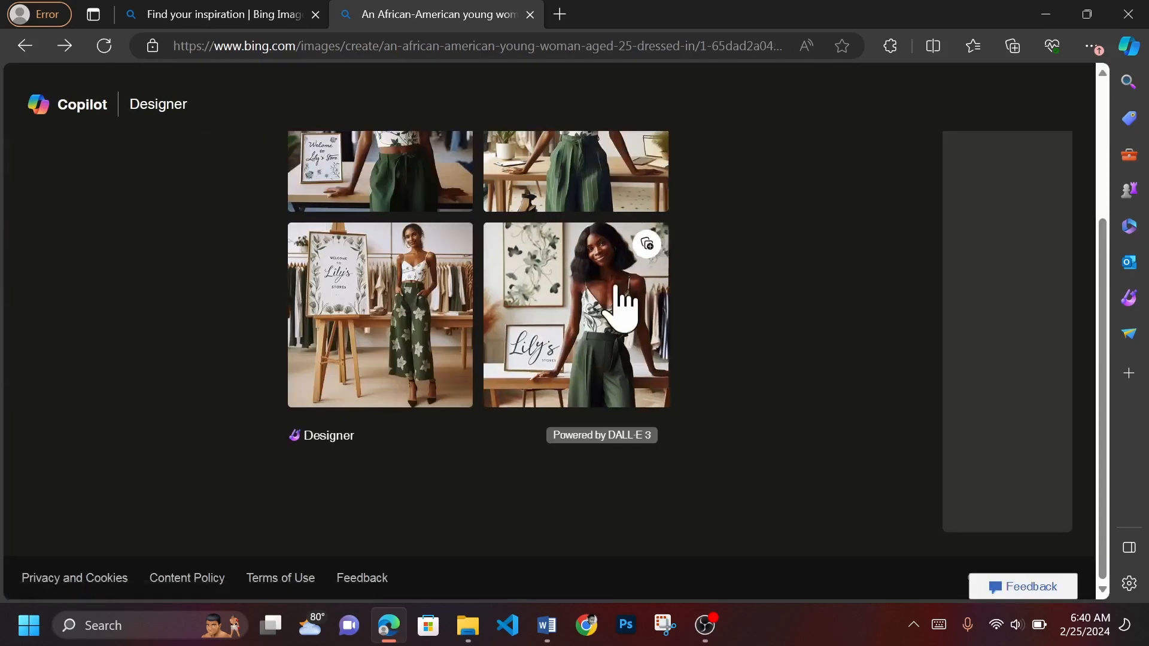
- Reopen the previous creation from the creator's start page and remove "tank" and "abstract floral green patterns" from its prompt
{"action": "left_click", "coordinate": [153, 106]}
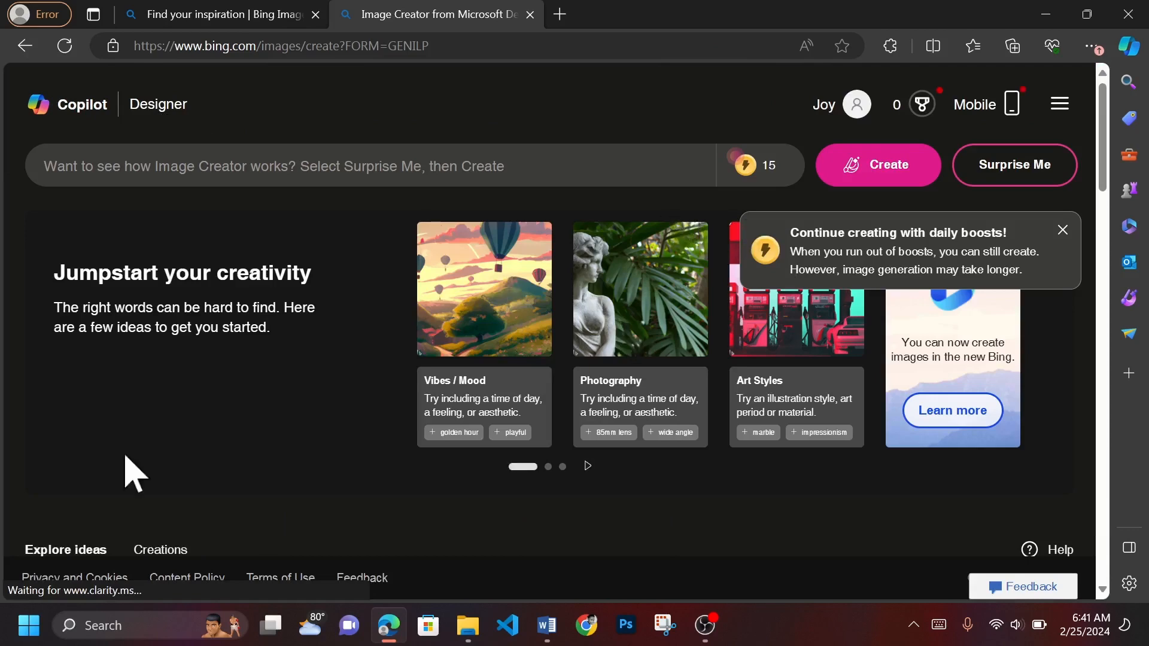
{"action": "left_click", "coordinate": [160, 549]}
{"action": "double_click", "coordinate": [466, 166]}
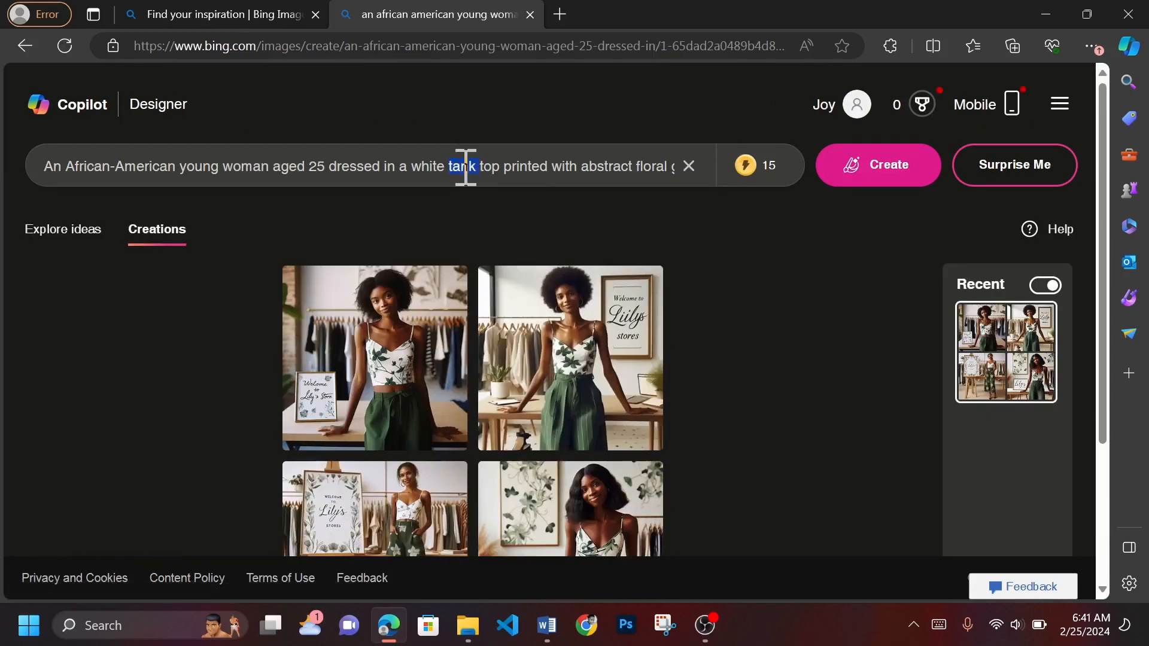
{"action": "key", "text": "BackSpace"}
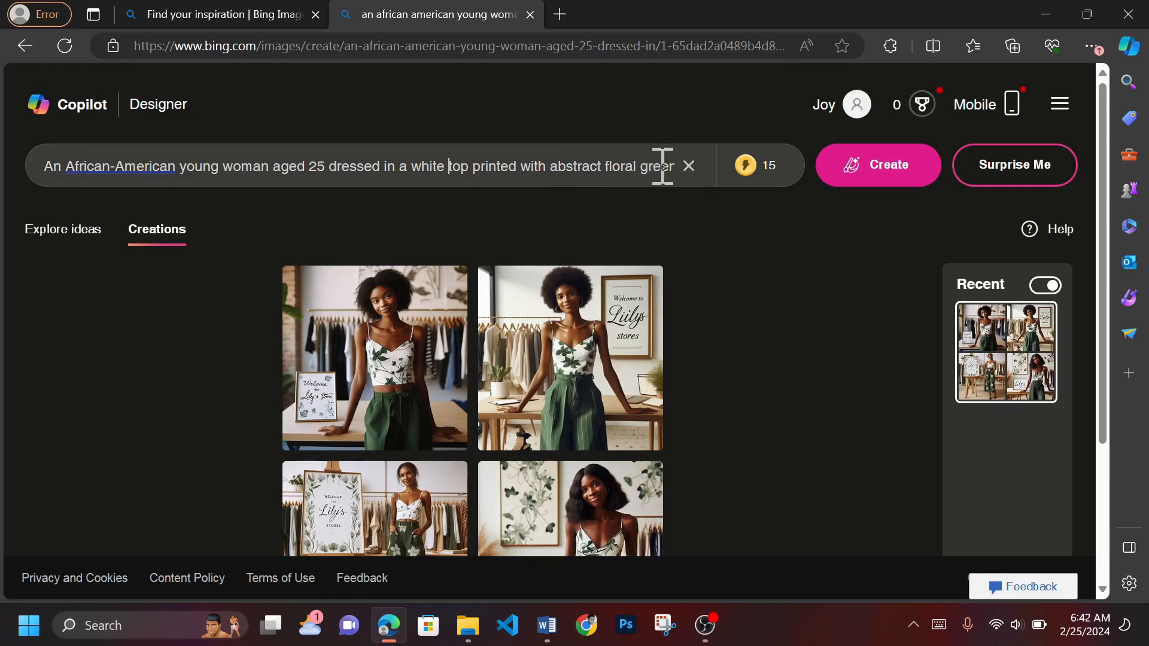
{"action": "left_click_drag", "start_coordinate": [550, 166], "coordinate": [516, 168]}
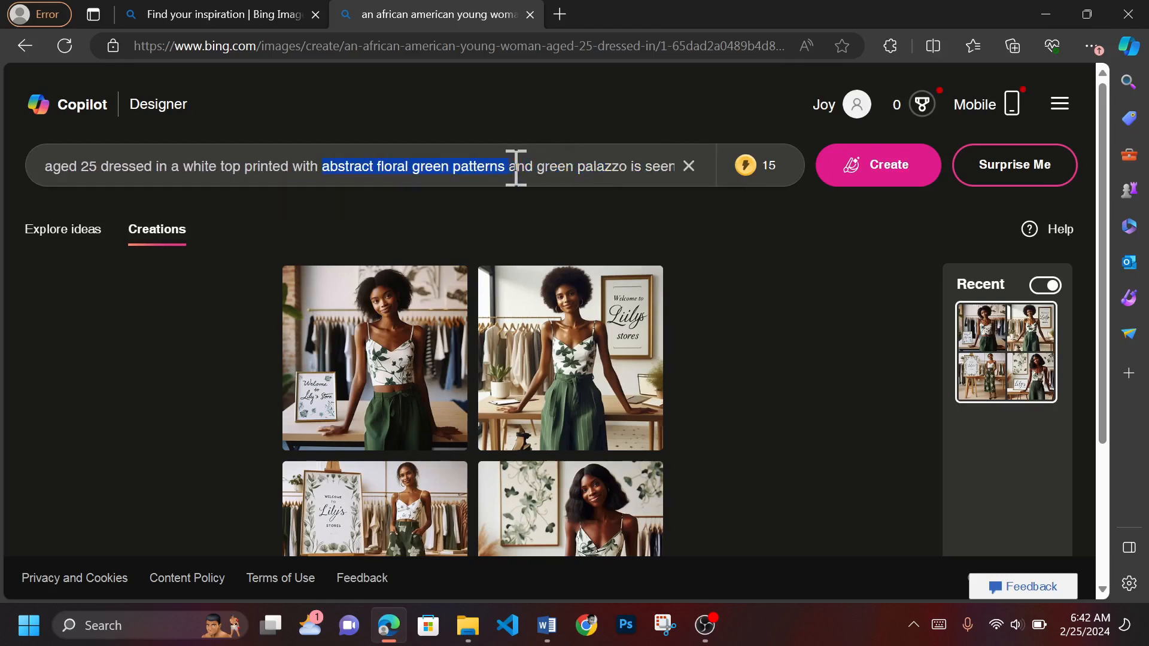
{"action": "key", "text": "BackSpace"}
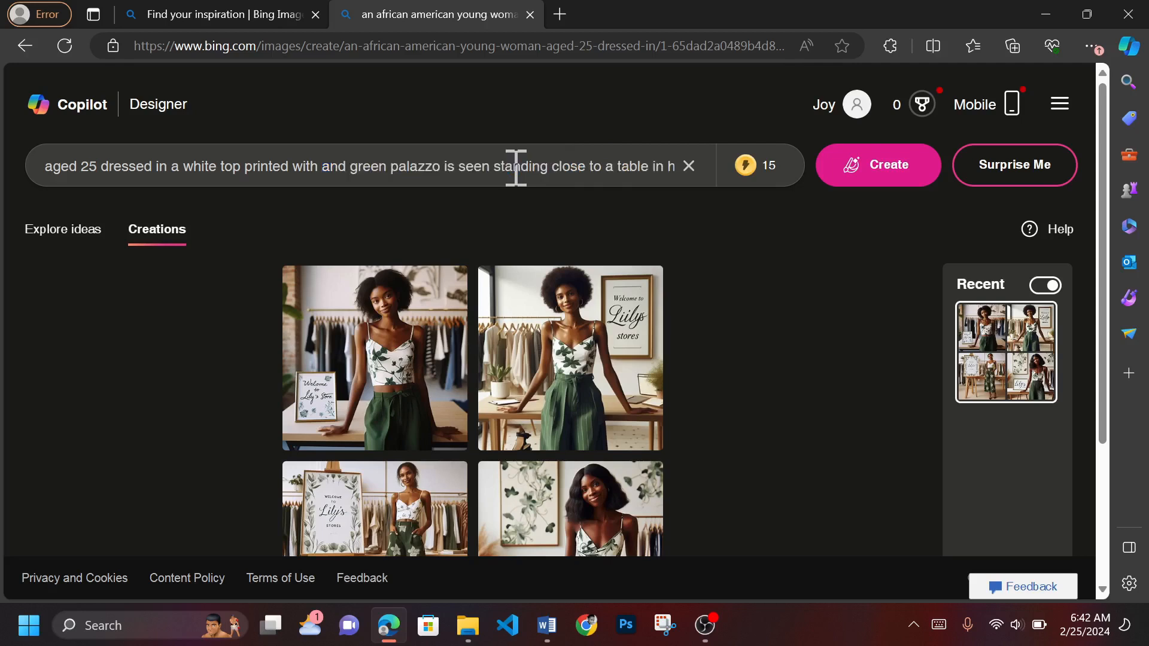
- Replace "palazzo" in the prompt with "denim jans"
{"action": "double_click", "coordinate": [420, 170]}
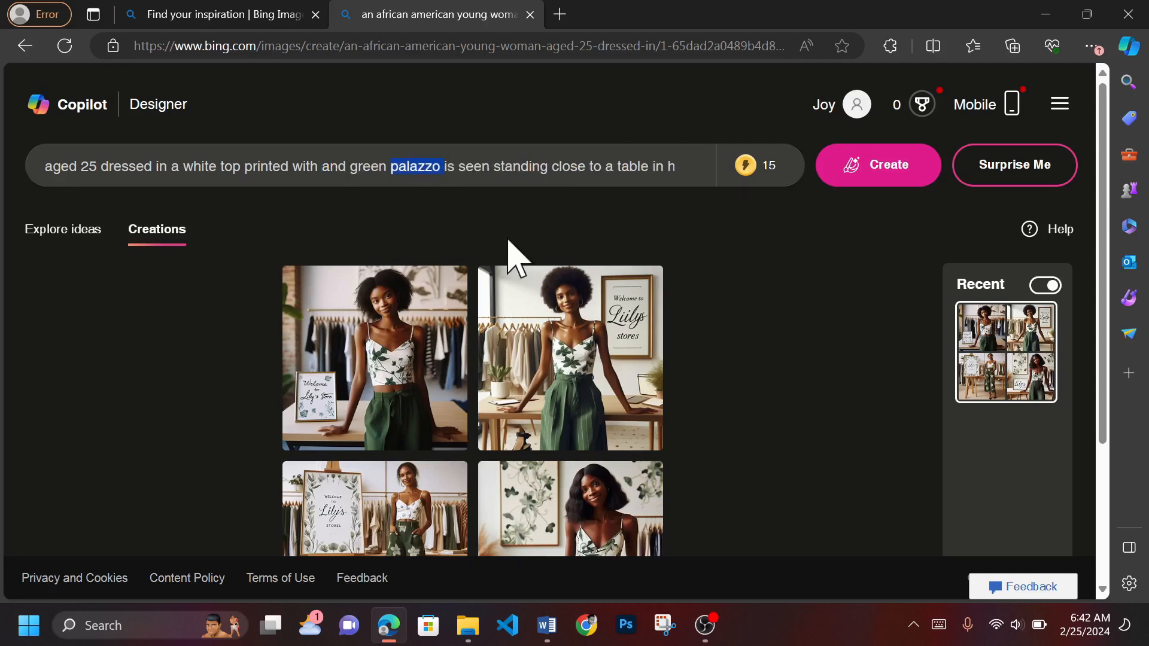
{"action": "type", "text": "denim"}
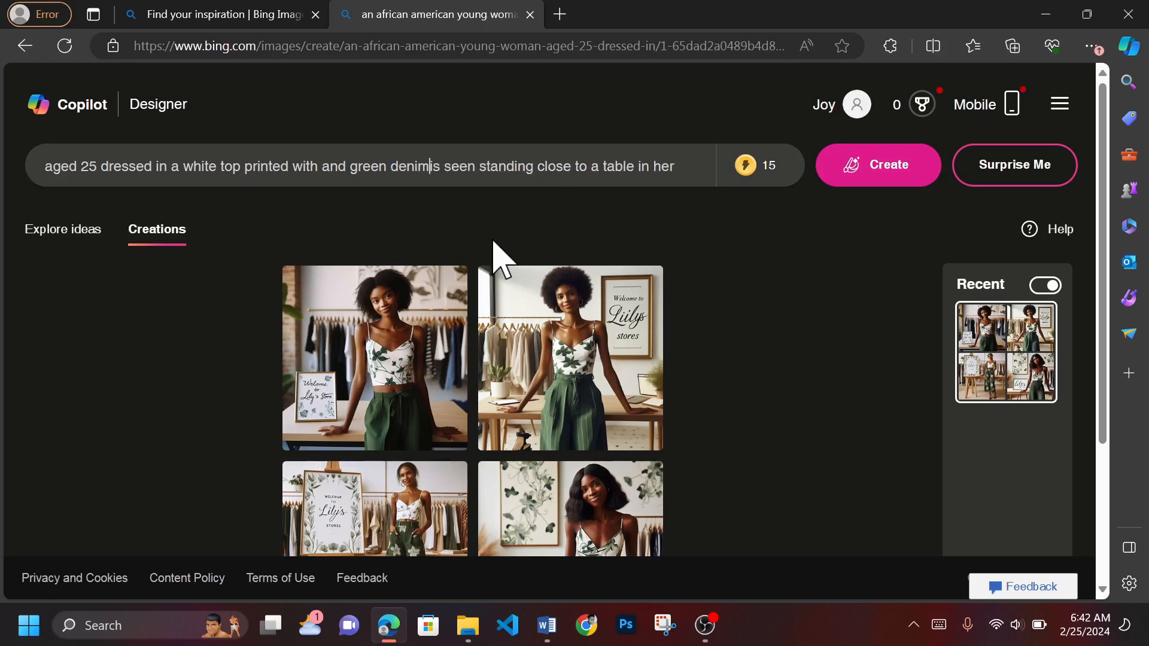
{"action": "type", "text": " jans"}
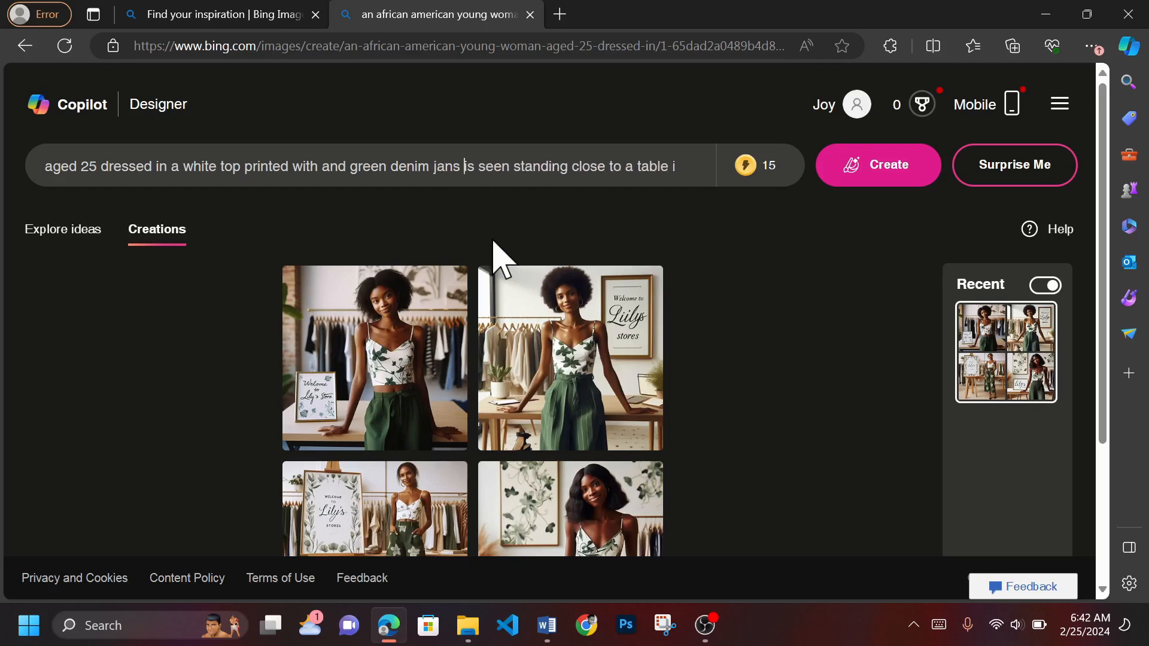
- Check the rest of the edited prompt and the earlier images, and generate a new set of images
{"action": "left_click_drag", "start_coordinate": [584, 170], "coordinate": [685, 185]}
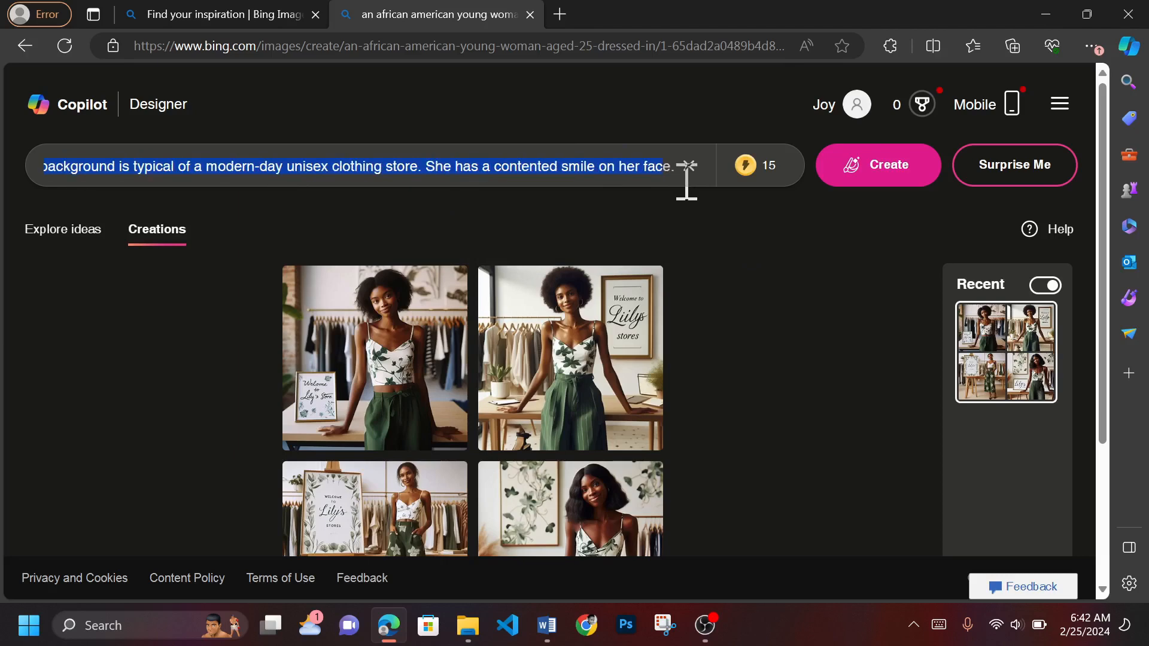
{"action": "left_click", "coordinate": [592, 164]}
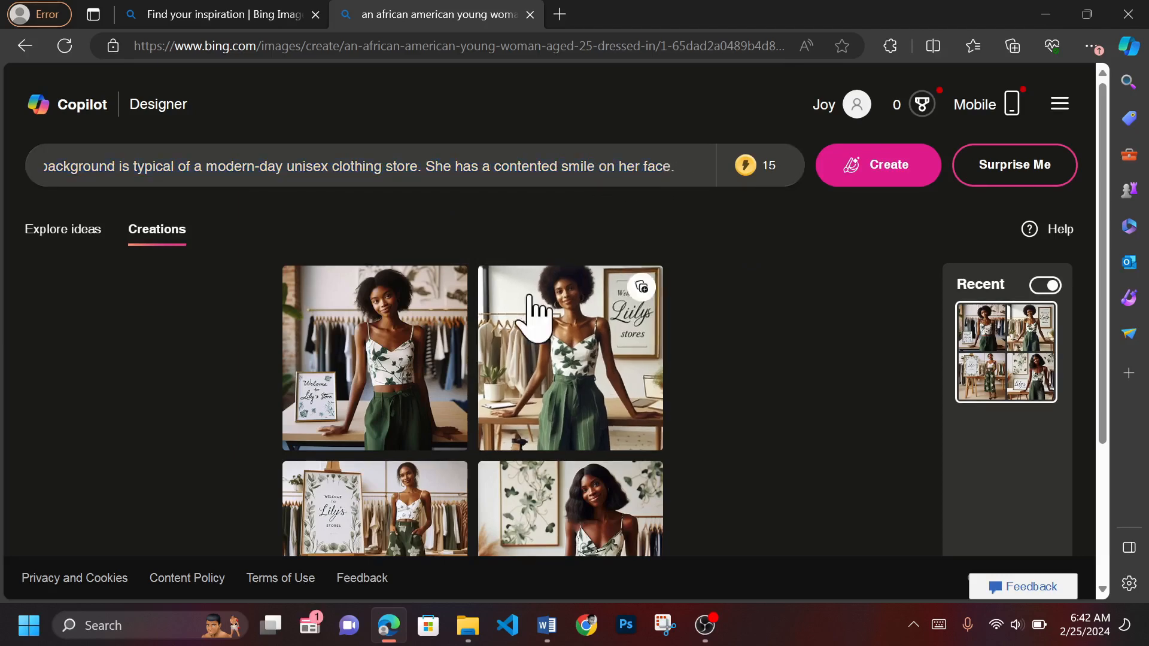
{"action": "scroll", "coordinate": [608, 397], "scroll_direction": "down", "scroll_amount": 3}
{"action": "scroll", "coordinate": [610, 416], "scroll_direction": "up", "scroll_amount": 1}
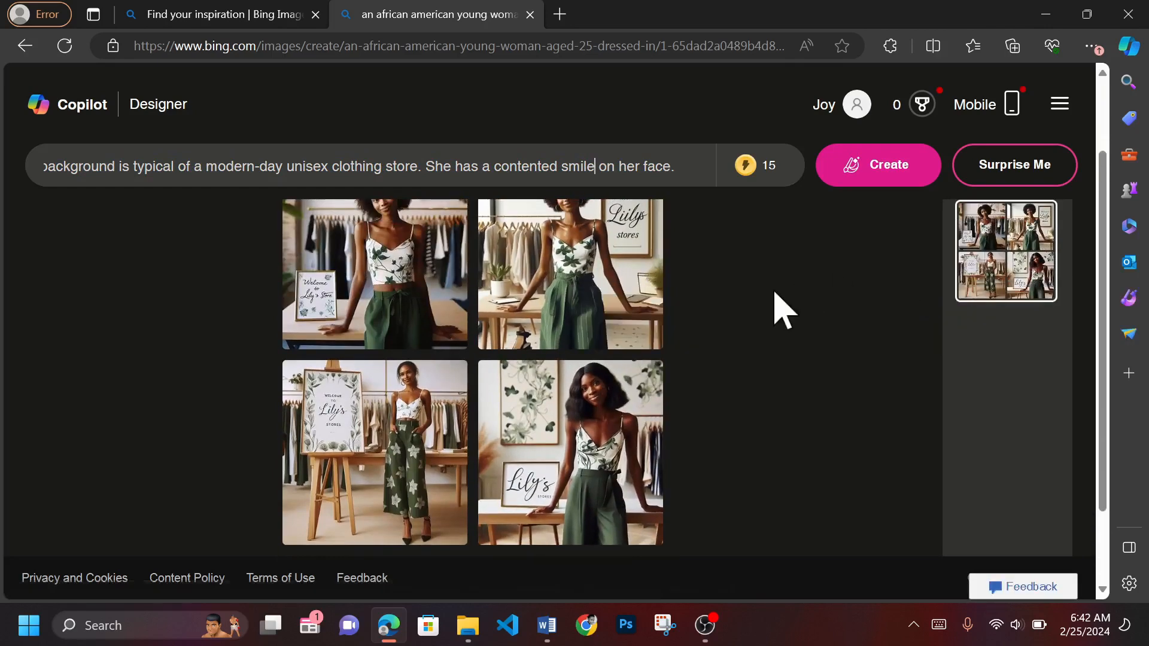
{"action": "scroll", "coordinate": [789, 305], "scroll_direction": "up", "scroll_amount": 2}
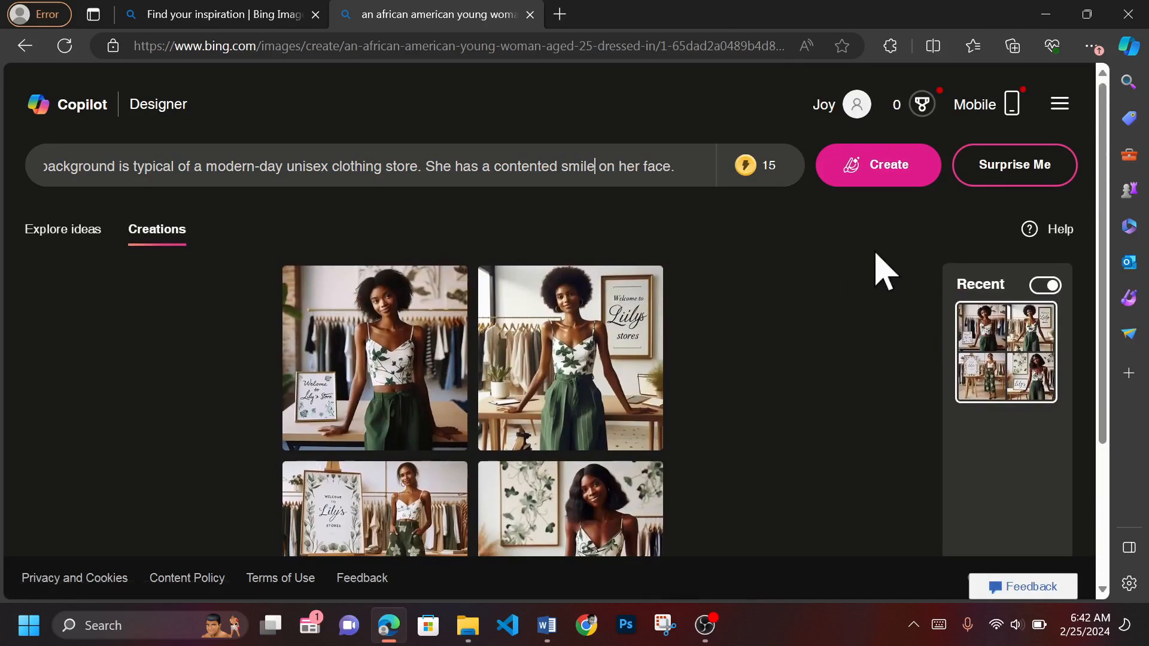
{"action": "left_click", "coordinate": [891, 171]}
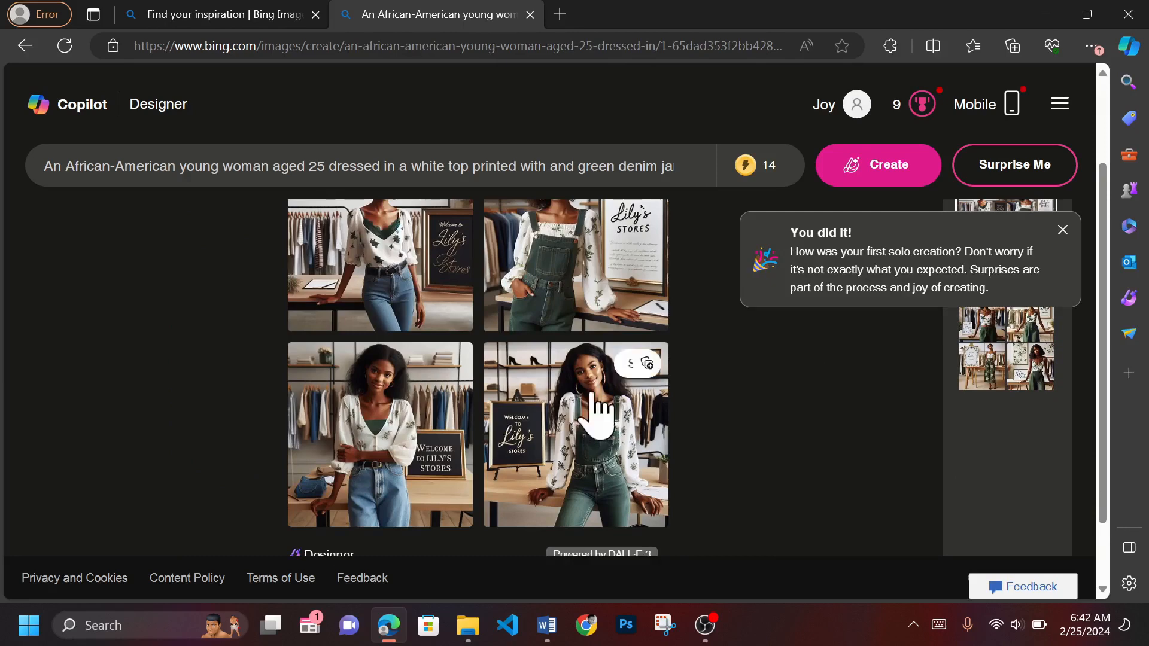
- View each of the four new images enlarged, ending on the woman in blue jeans beside the black Lily's Stores sign
{"action": "left_click", "coordinate": [385, 445]}
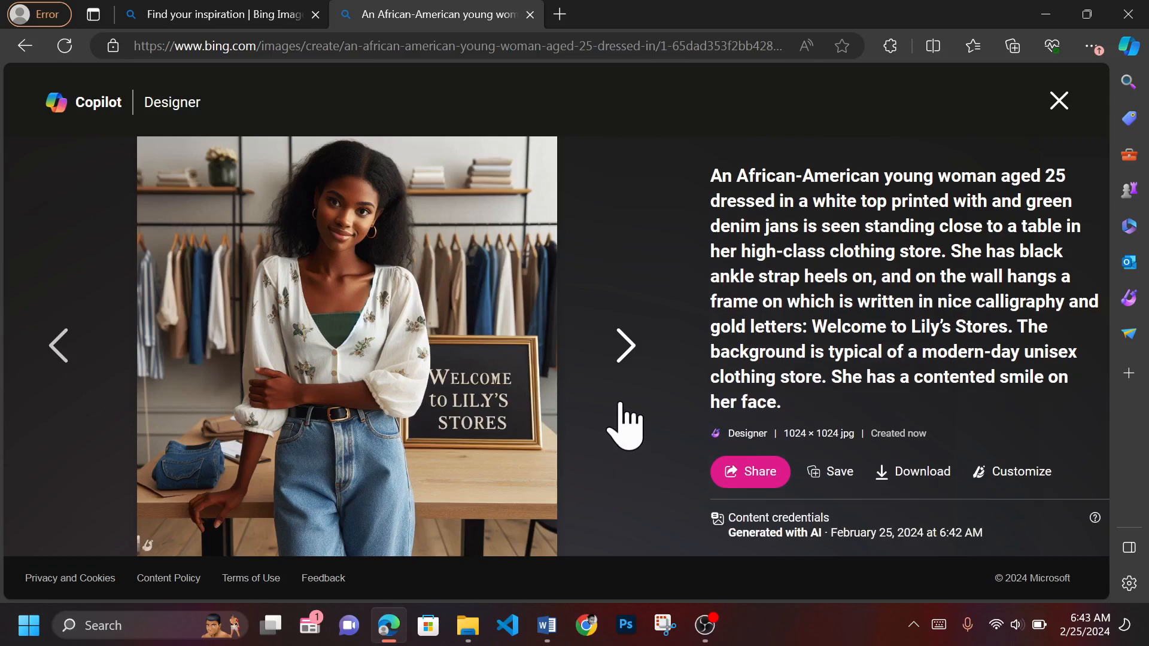
{"action": "left_click", "coordinate": [628, 352]}
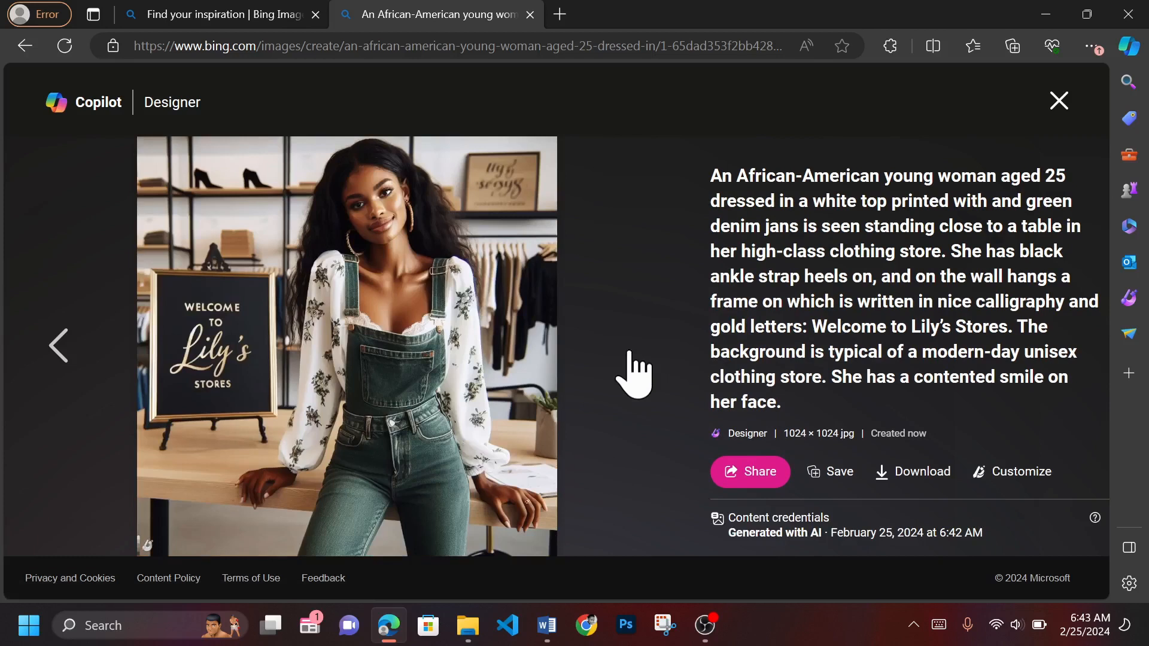
{"action": "left_click", "coordinate": [59, 346]}
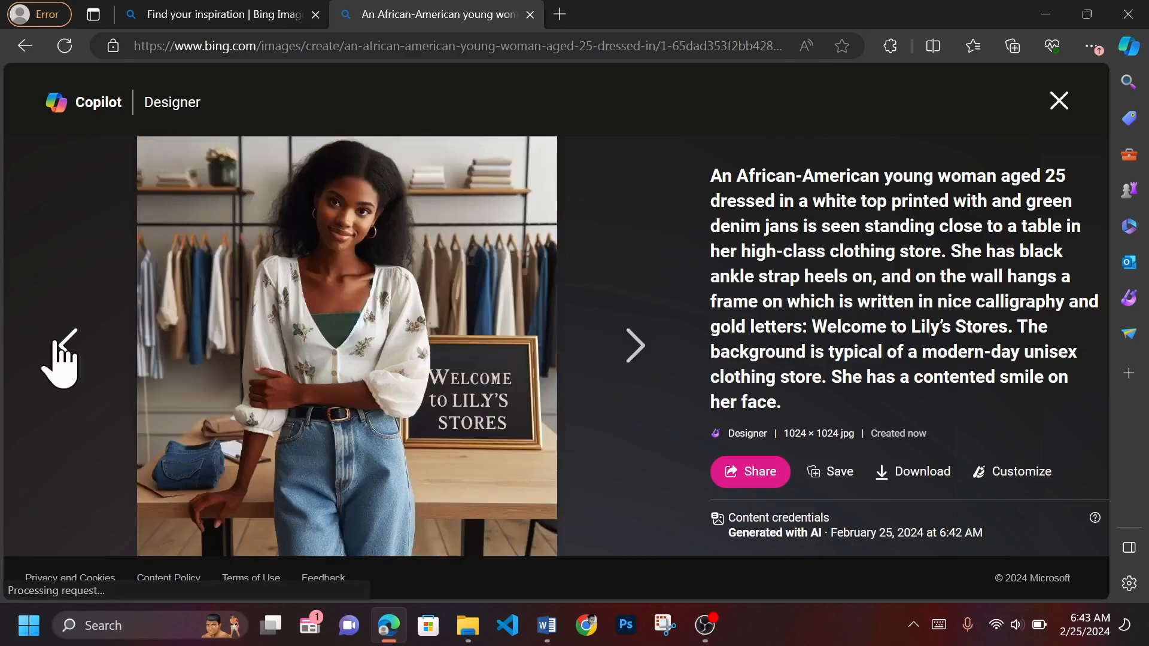
{"action": "left_click", "coordinate": [72, 347]}
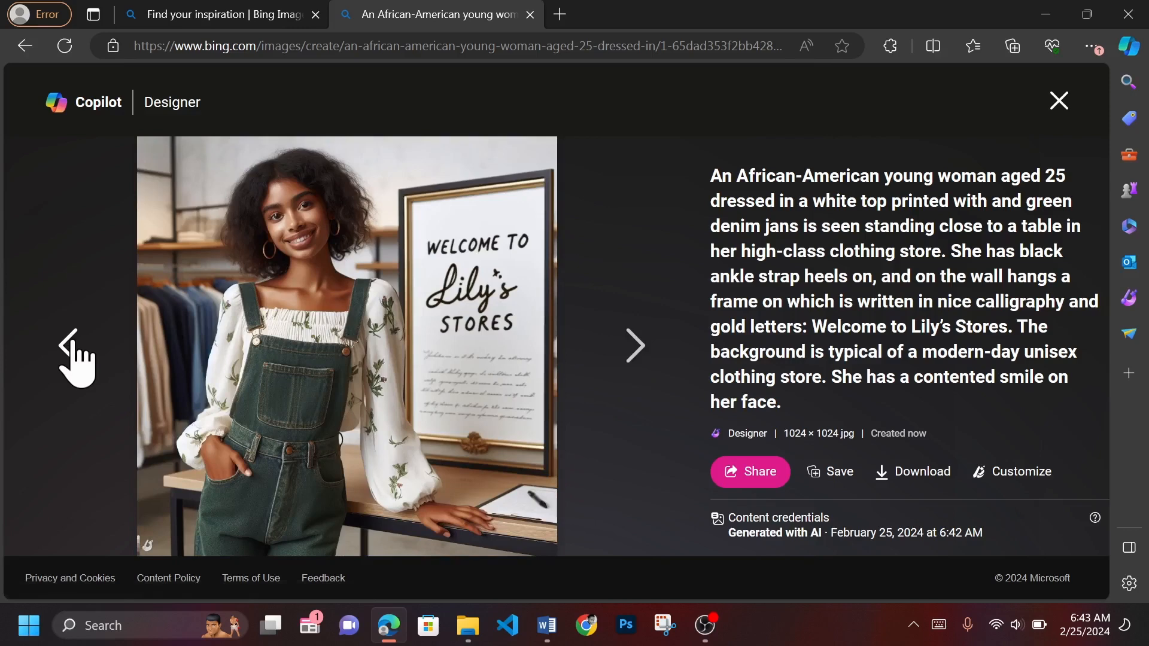
{"action": "left_click", "coordinate": [71, 346]}
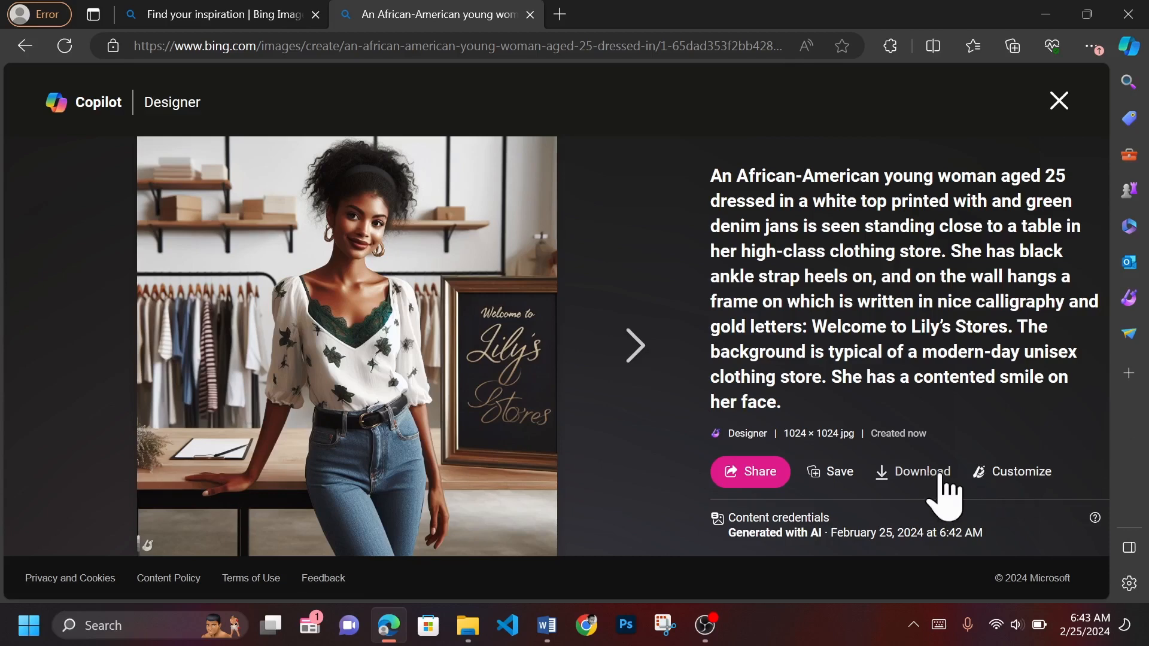
- Download the image of the woman in blue jeans, open the downloaded file to check it, and return to the browser
{"action": "left_click", "coordinate": [925, 478]}
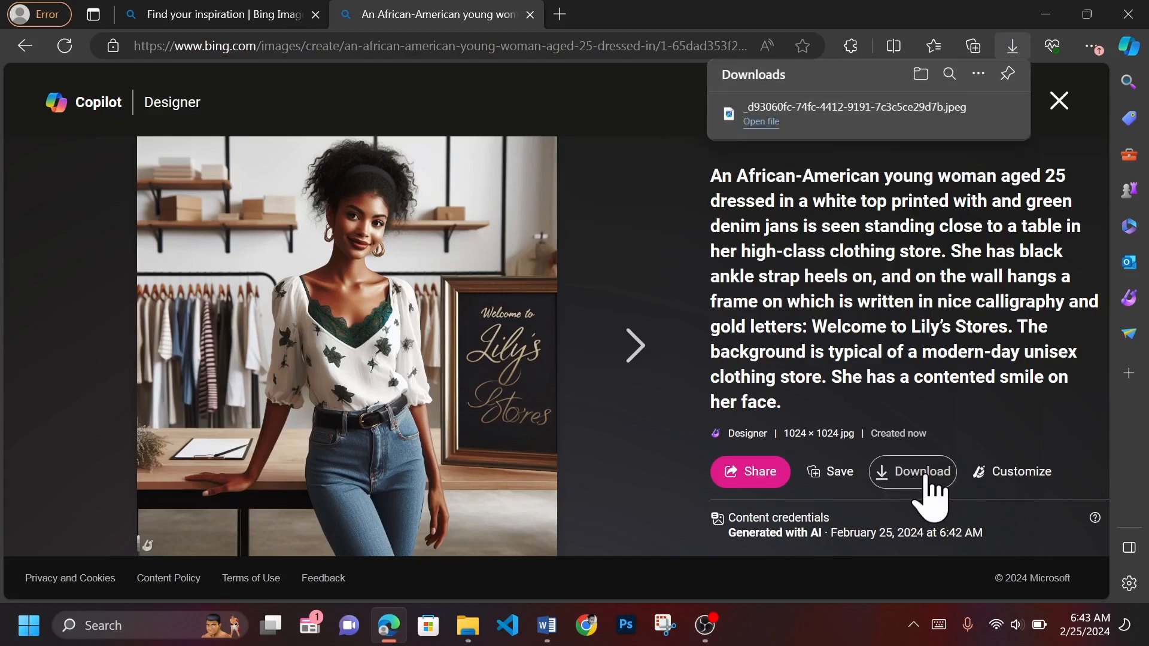
{"action": "left_click", "coordinate": [761, 121]}
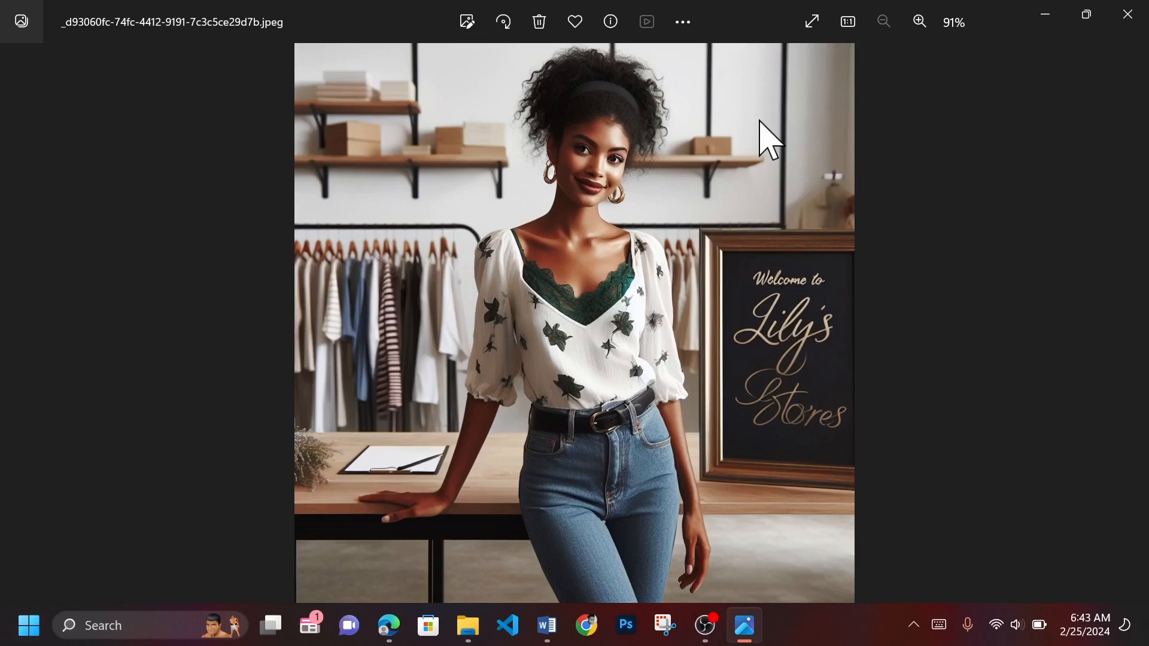
{"action": "left_click", "coordinate": [389, 628]}
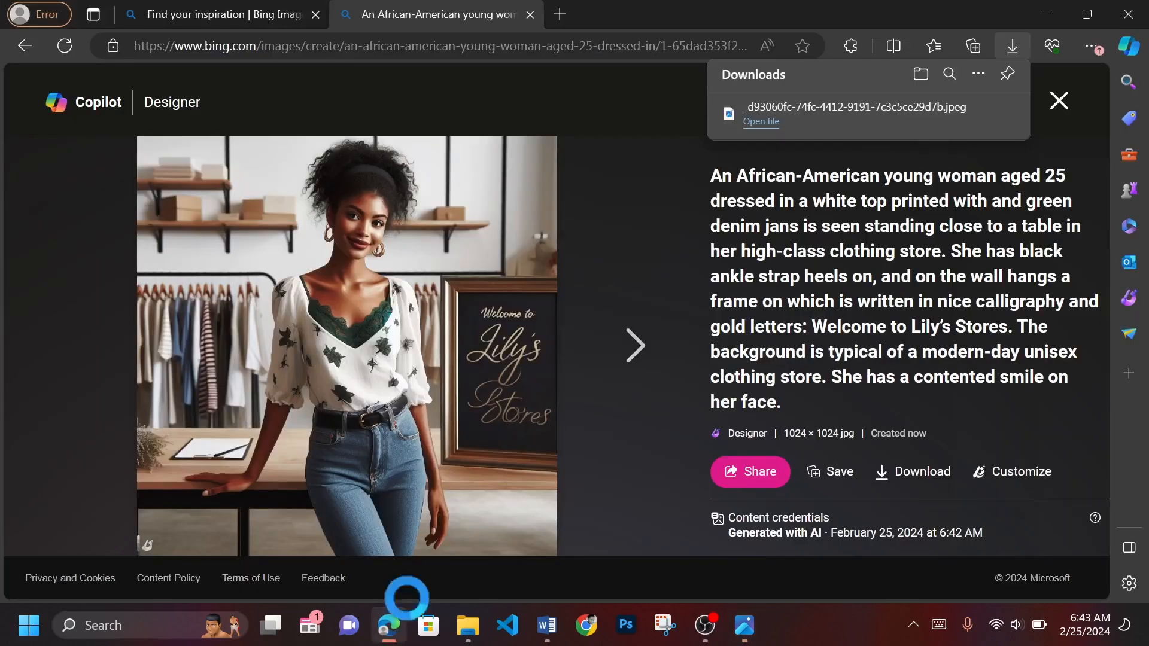
- Advance to the image of the woman in green denim overalls, download it, open the downloaded file to check it, and return to the browser
{"action": "left_click", "coordinate": [622, 346]}
{"action": "left_click", "coordinate": [623, 348]}
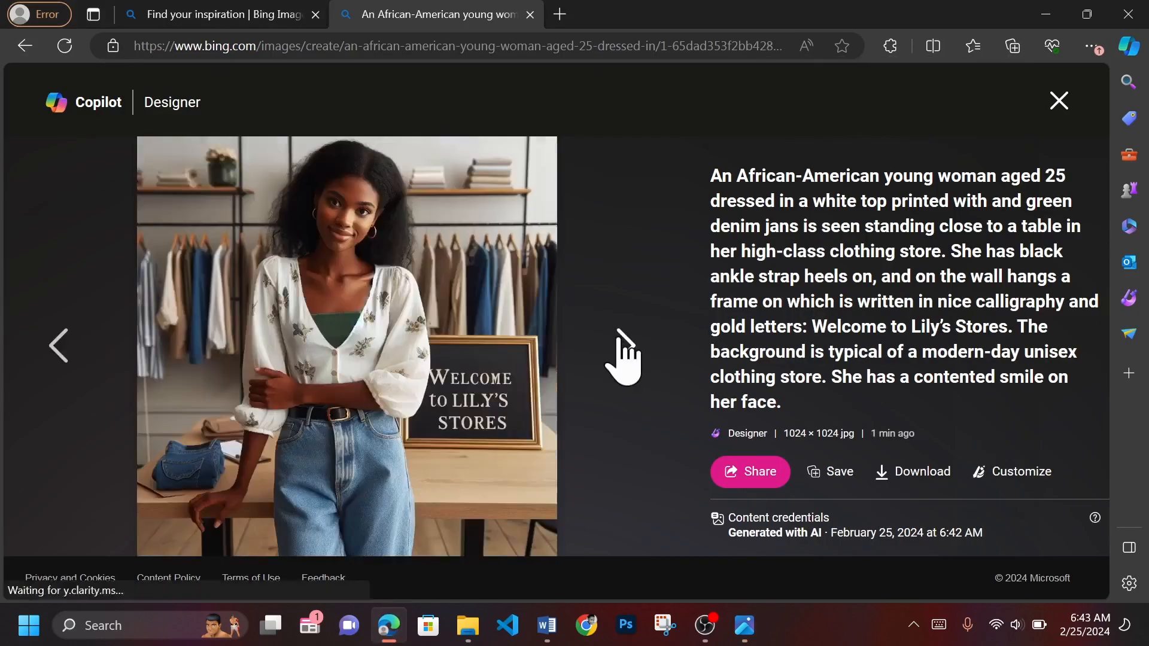
{"action": "left_click", "coordinate": [624, 348]}
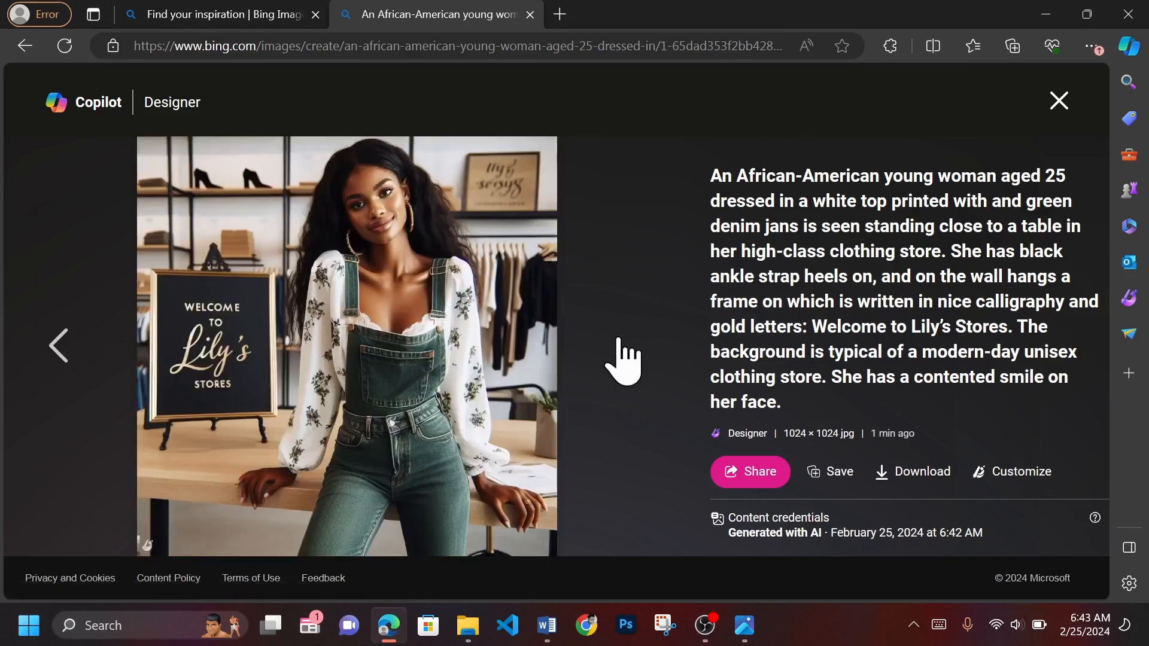
{"action": "left_click", "coordinate": [897, 472]}
{"action": "left_click", "coordinate": [767, 135]}
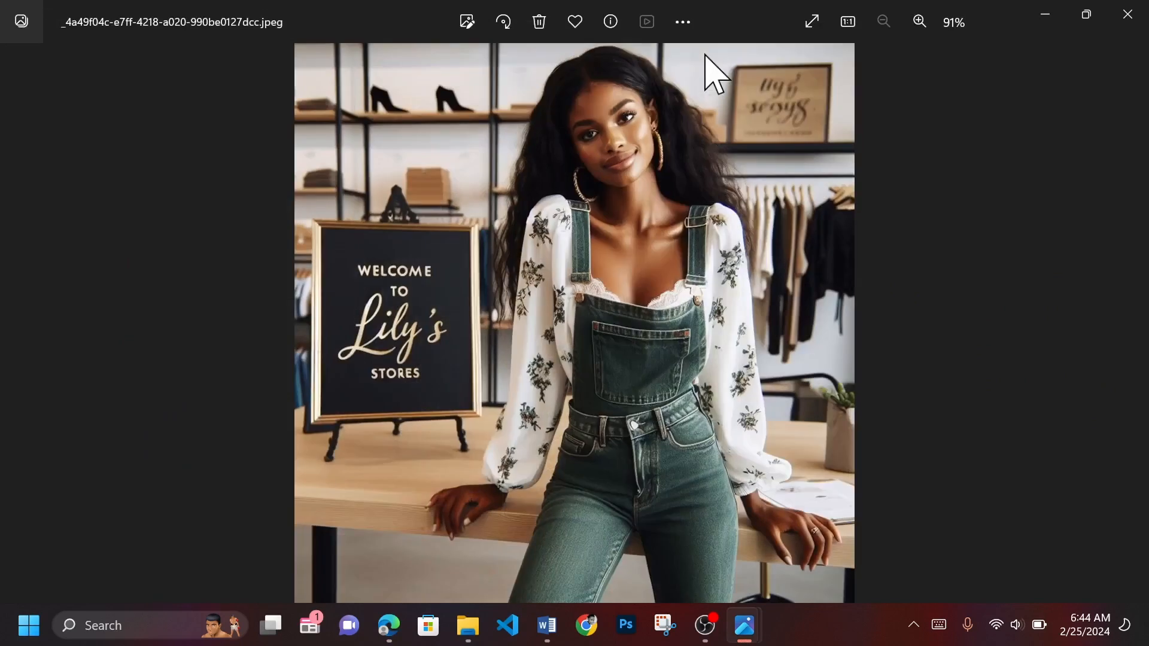
{"action": "left_click", "coordinate": [389, 626]}
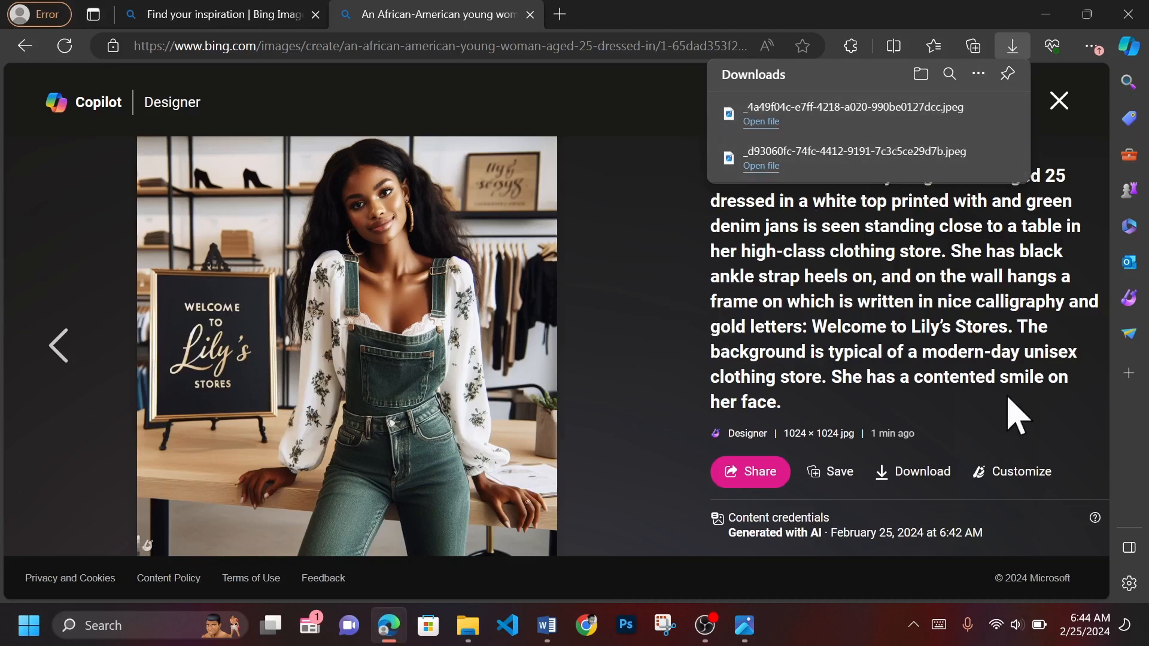
- Open the overalls image for customizing in Microsoft Designer, and try the Warm and Punch filters before setting the filter back to Normal
{"action": "left_click", "coordinate": [1033, 472]}
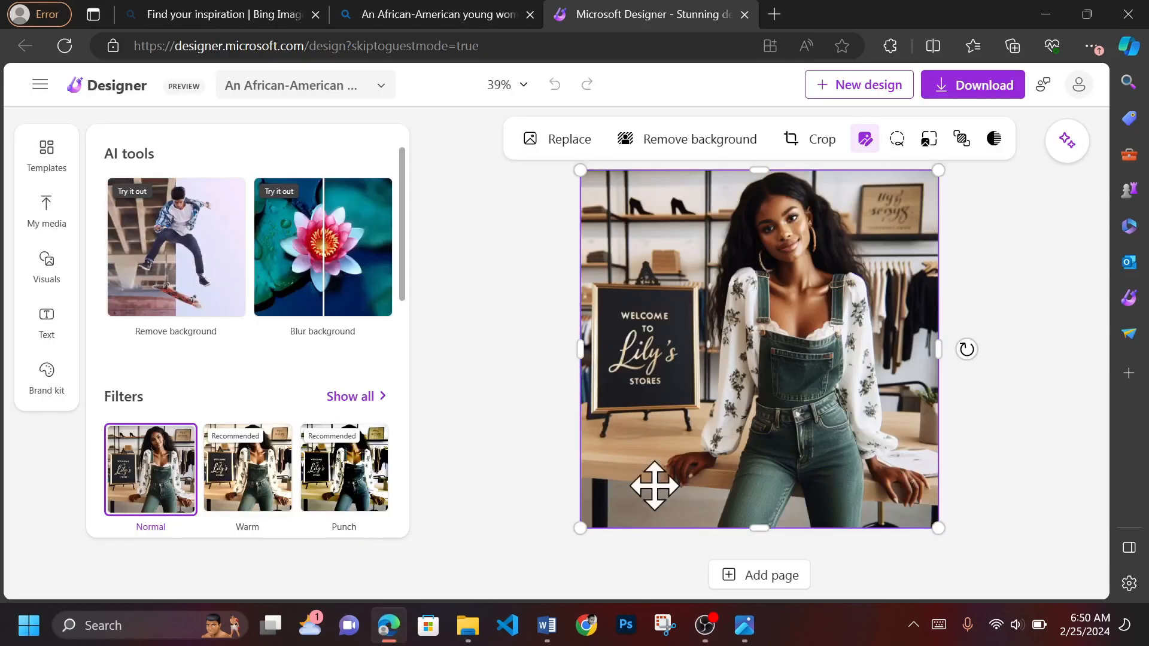
{"action": "scroll", "coordinate": [251, 421], "scroll_direction": "down", "scroll_amount": 3}
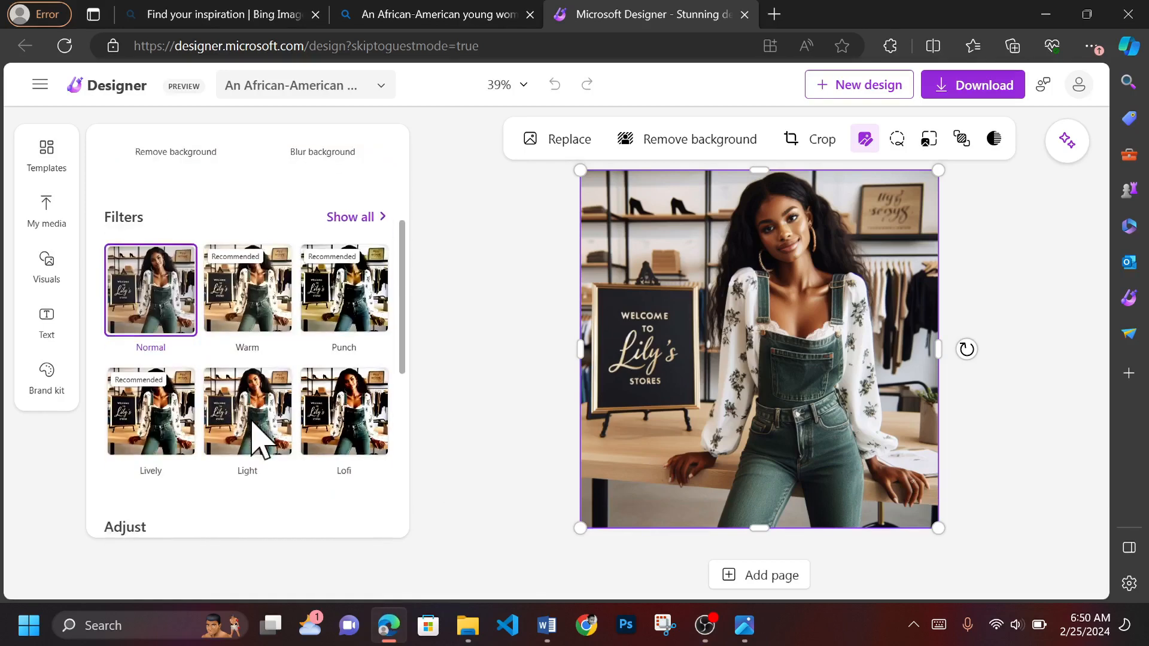
{"action": "left_click", "coordinate": [266, 342]}
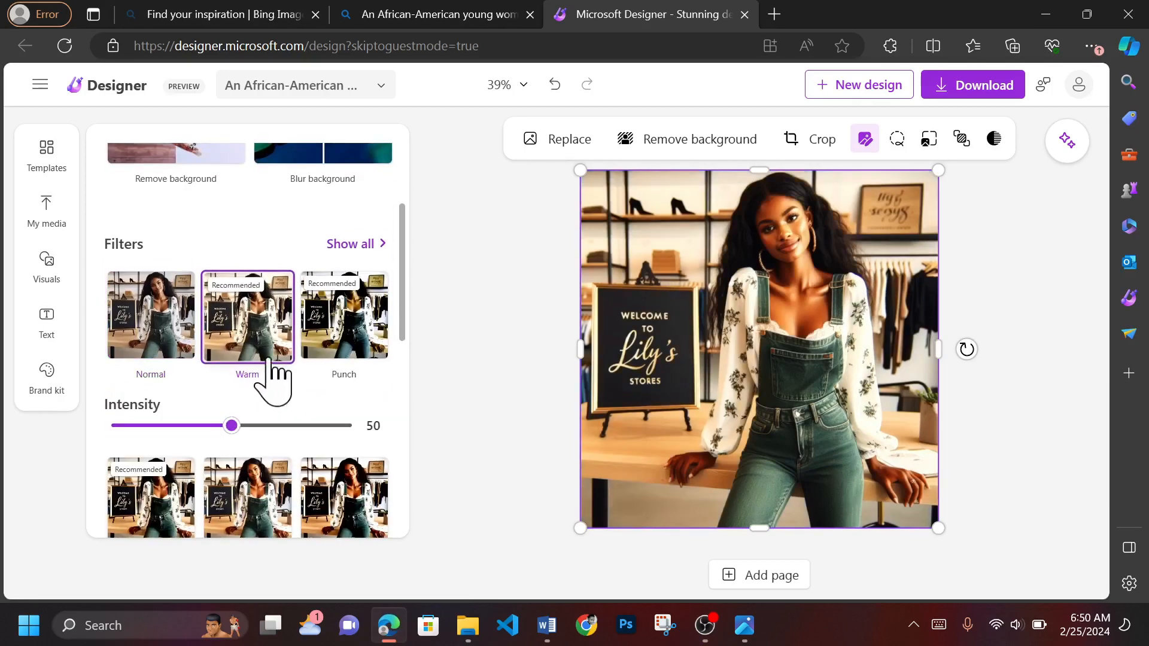
{"action": "left_click", "coordinate": [367, 332]}
{"action": "left_click", "coordinate": [128, 346]}
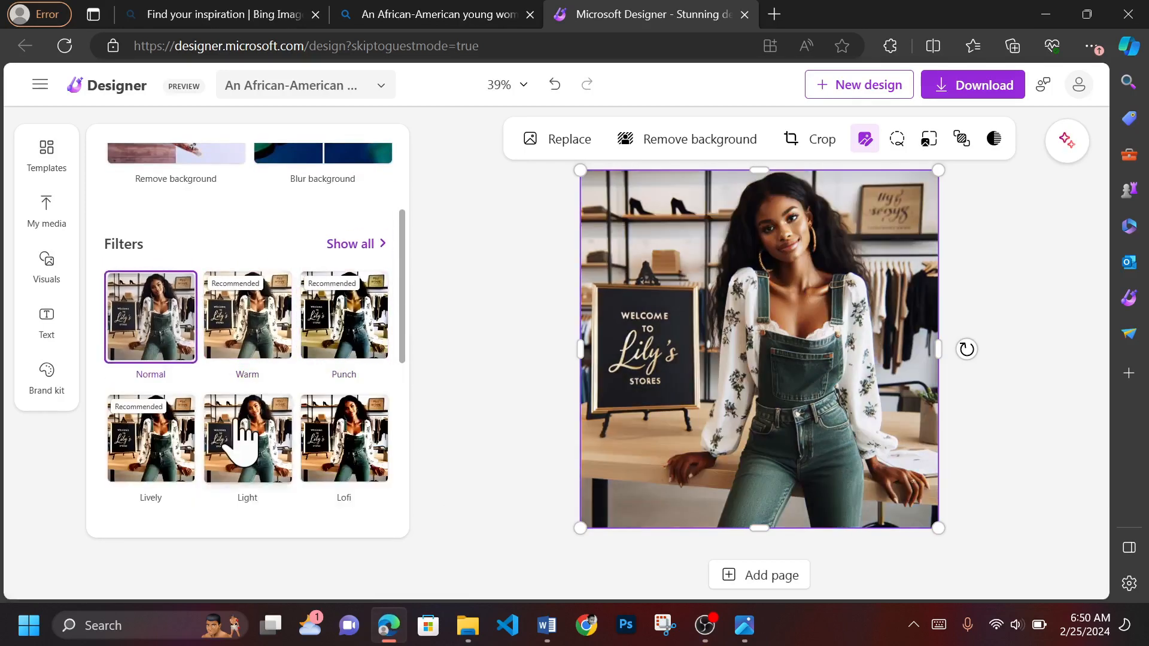
- Auto-adjust the image and look through the manual adjustments from Brightness to Sharpness
{"action": "scroll", "coordinate": [239, 436], "scroll_direction": "down", "scroll_amount": 2}
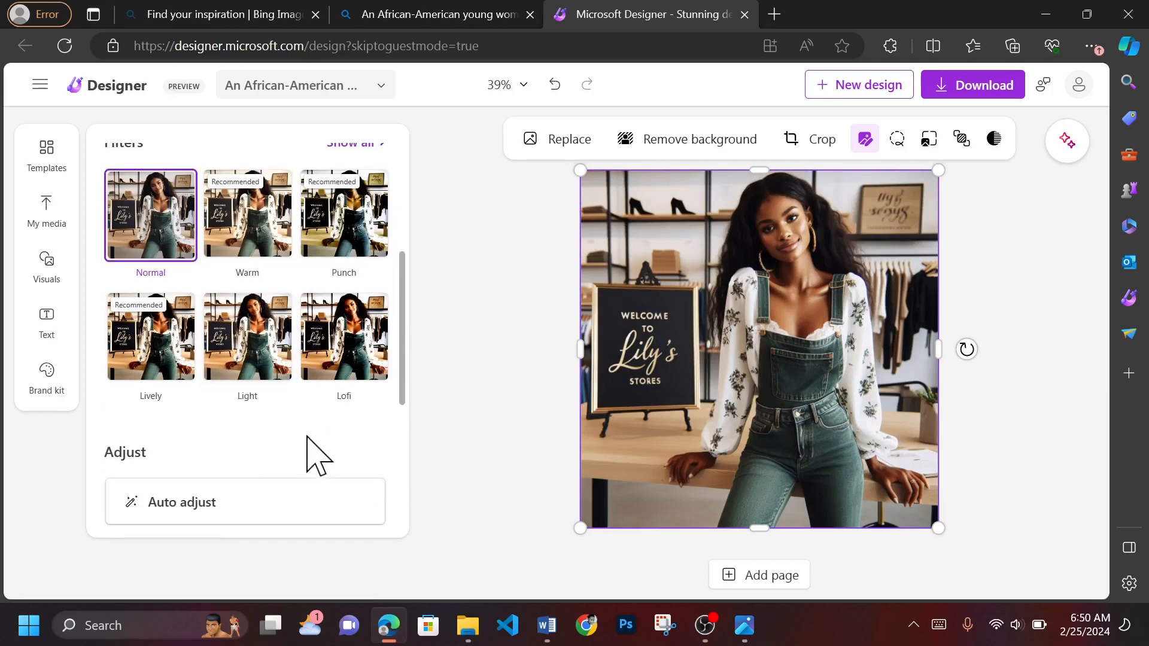
{"action": "scroll", "coordinate": [317, 455], "scroll_direction": "down", "scroll_amount": 3}
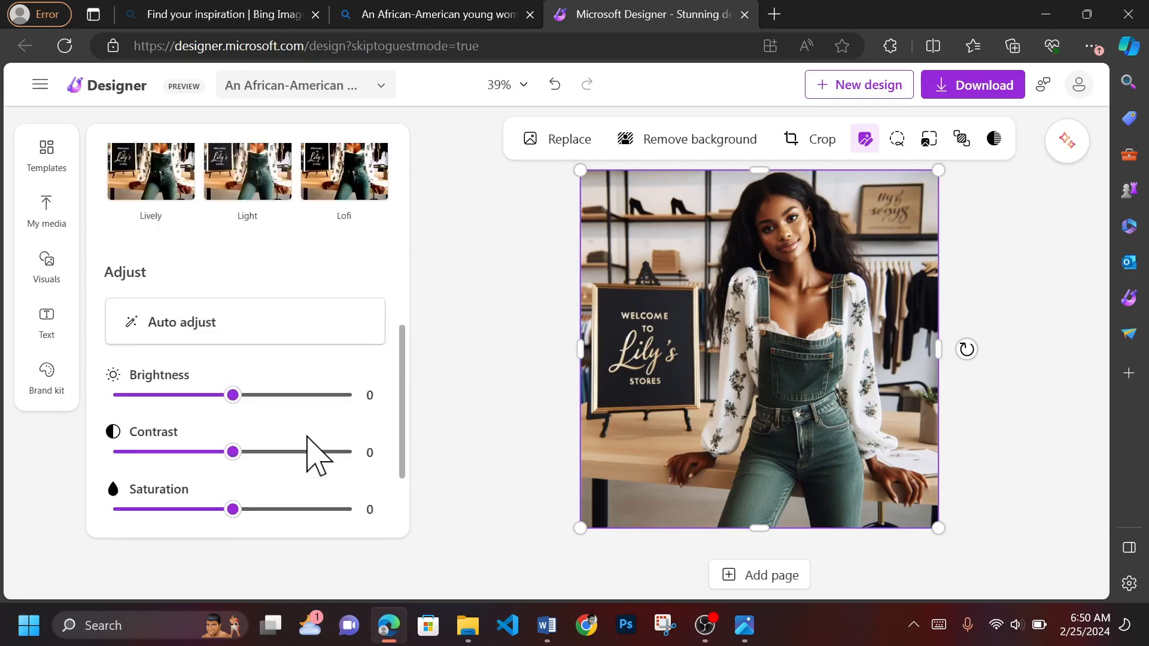
{"action": "left_click", "coordinate": [303, 331]}
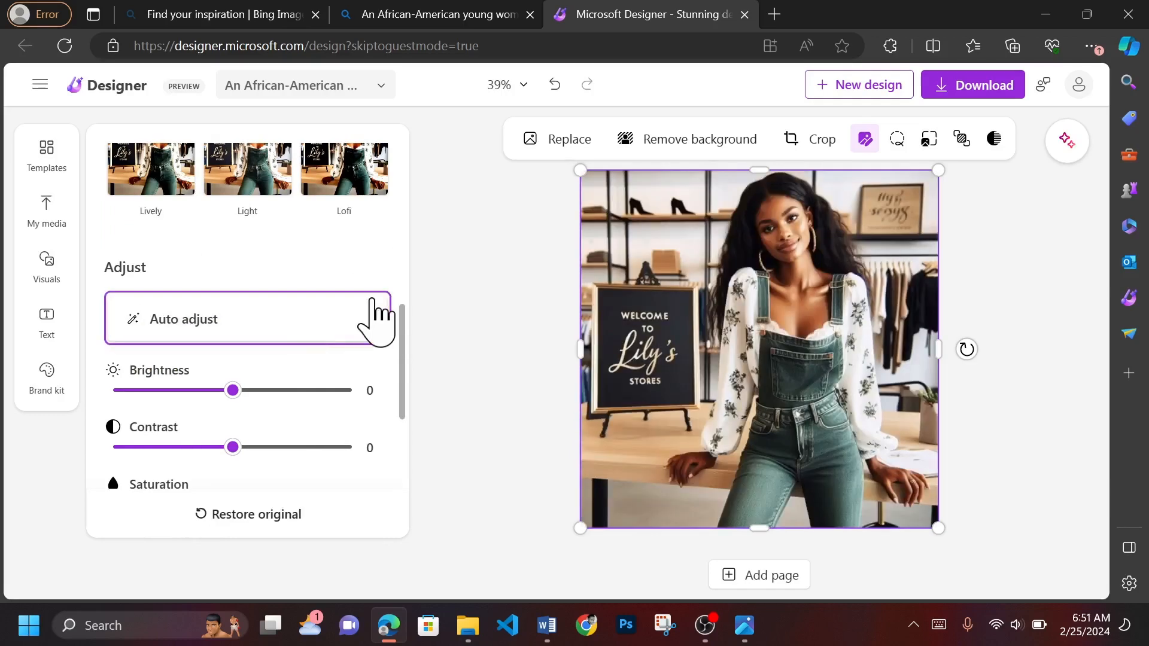
{"action": "scroll", "coordinate": [252, 323], "scroll_direction": "down", "scroll_amount": 3}
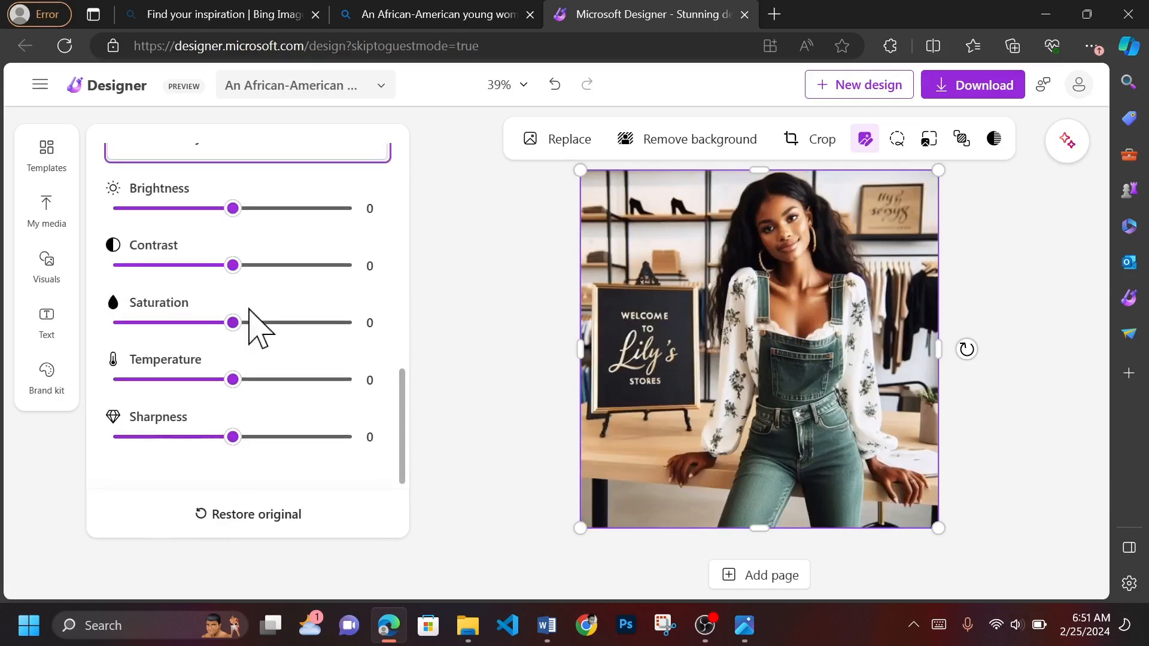
{"action": "scroll", "coordinate": [257, 326], "scroll_direction": "up", "scroll_amount": 5}
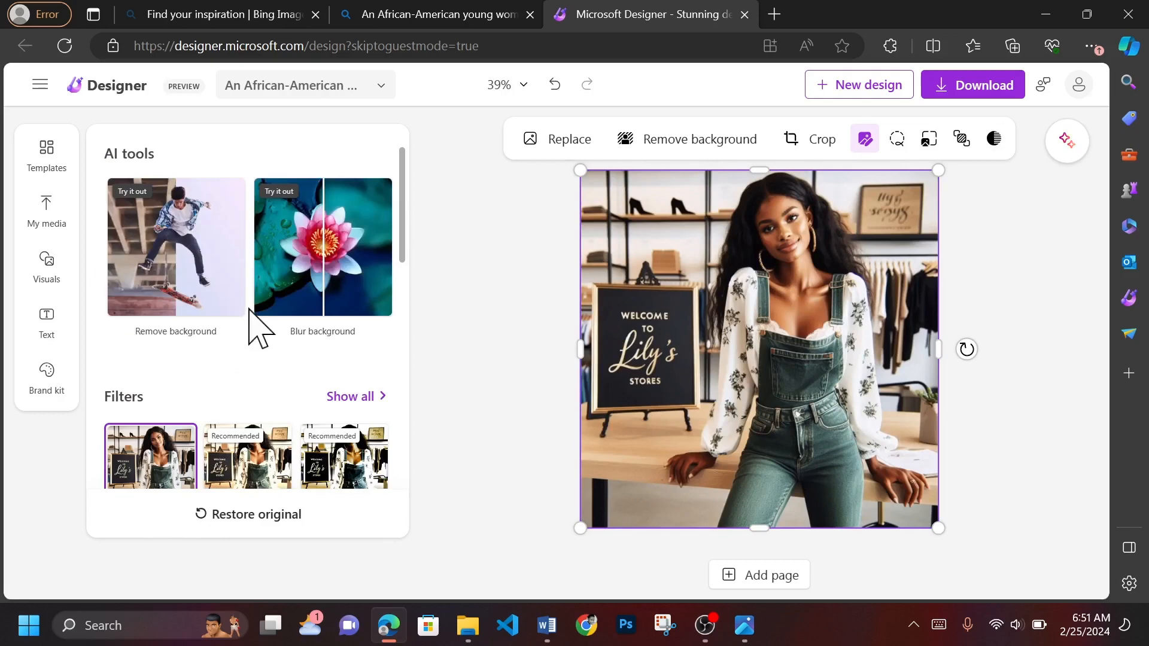
- Open the AI design ideas for the image, dismiss the introductory tip, and browse the suggested layouts
{"action": "left_click", "coordinate": [1067, 140]}
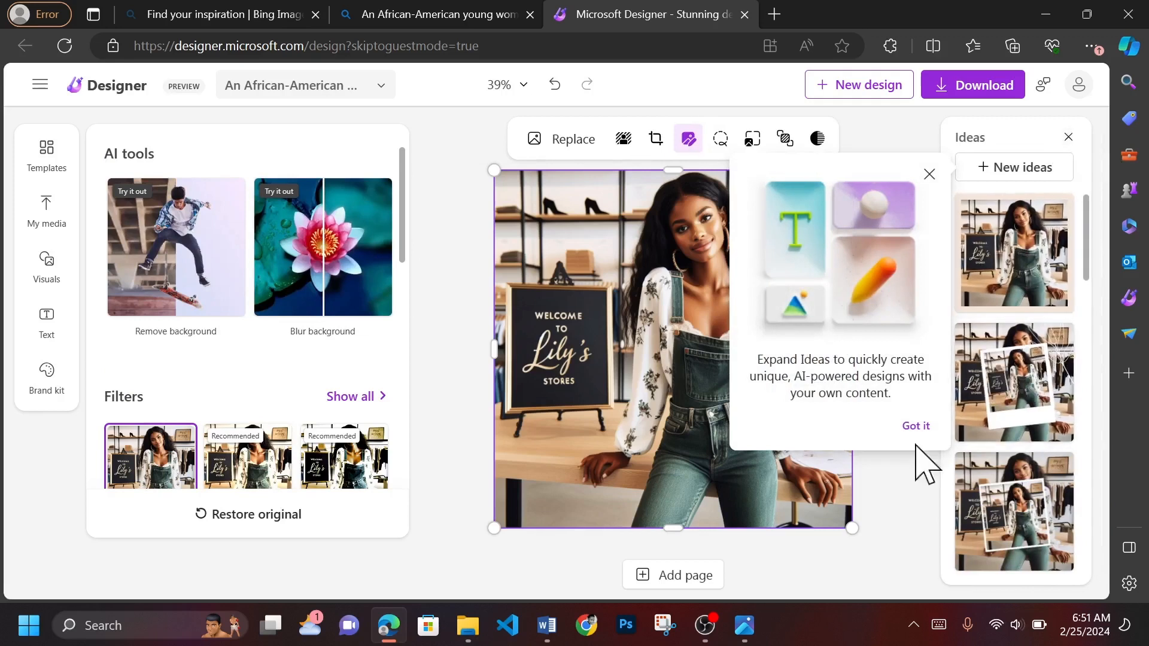
{"action": "left_click", "coordinate": [929, 174]}
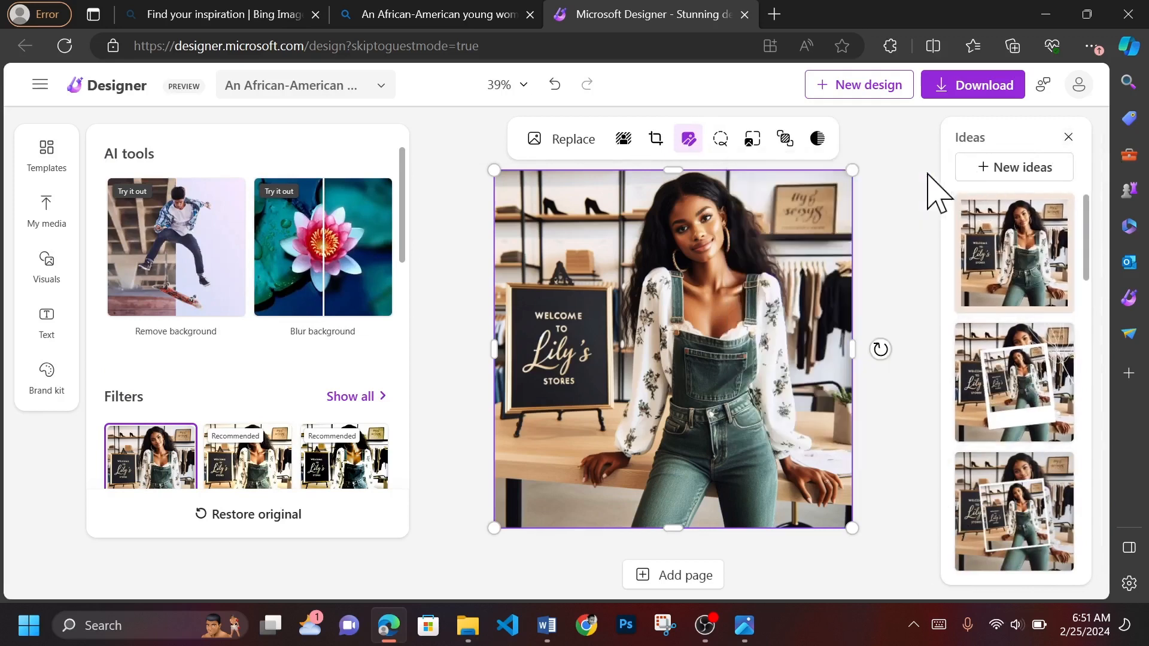
{"action": "scroll", "coordinate": [1029, 539], "scroll_direction": "down", "scroll_amount": 4}
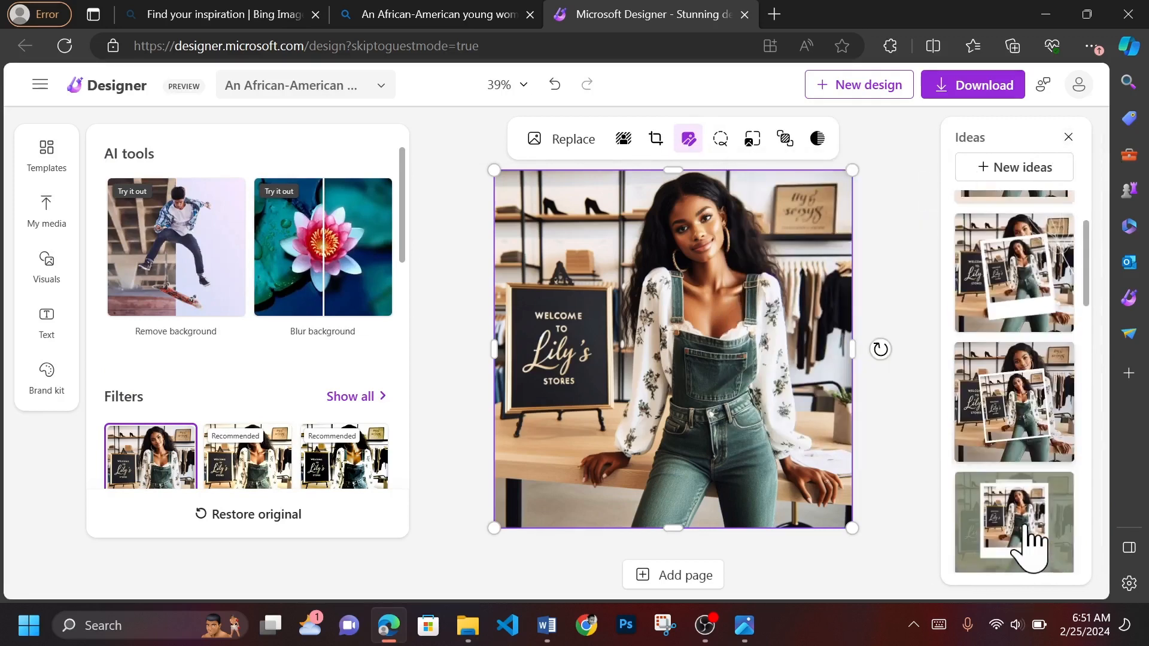
{"action": "scroll", "coordinate": [1029, 538], "scroll_direction": "down", "scroll_amount": 8}
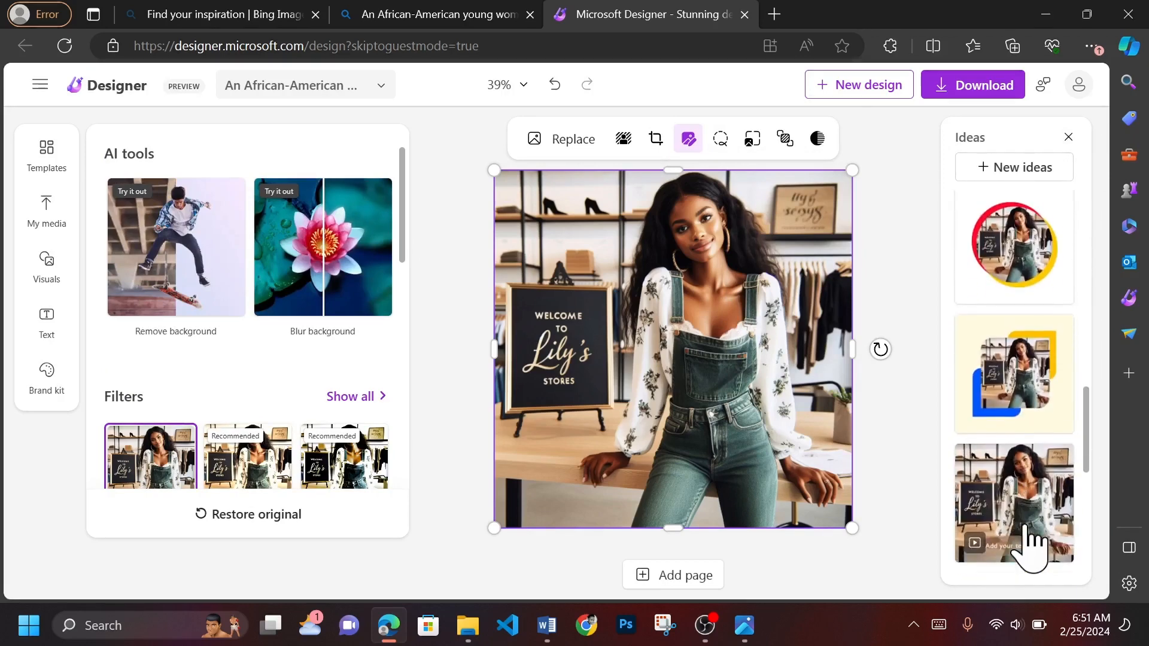
{"action": "scroll", "coordinate": [1028, 542], "scroll_direction": "up", "scroll_amount": 6}
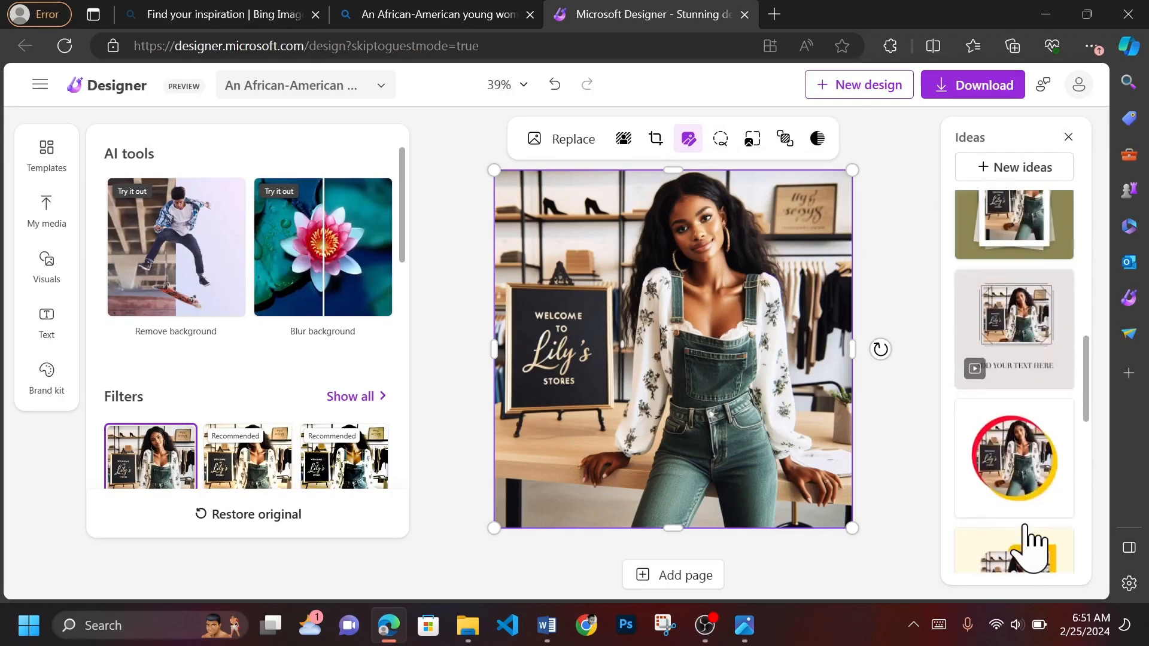
{"action": "scroll", "coordinate": [1028, 540], "scroll_direction": "up", "scroll_amount": 5}
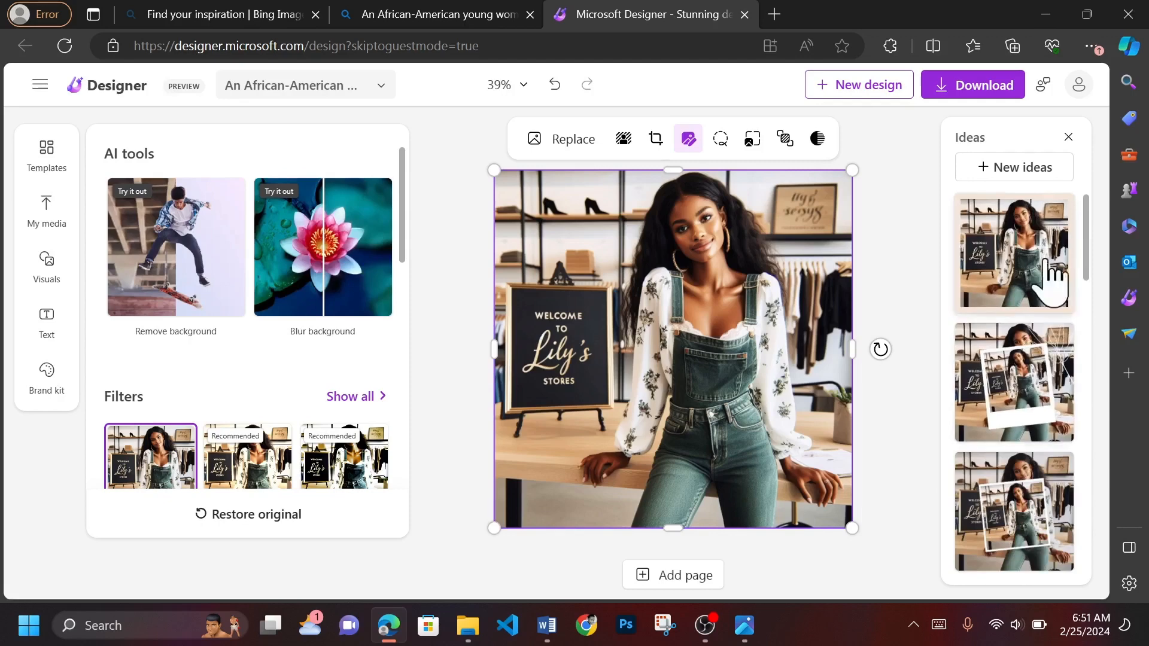
- Try the first five design ideas in turn, from the beige border to the olive background with stacked photo frames, dismissing the sharing tip
{"action": "left_click", "coordinate": [1033, 286]}
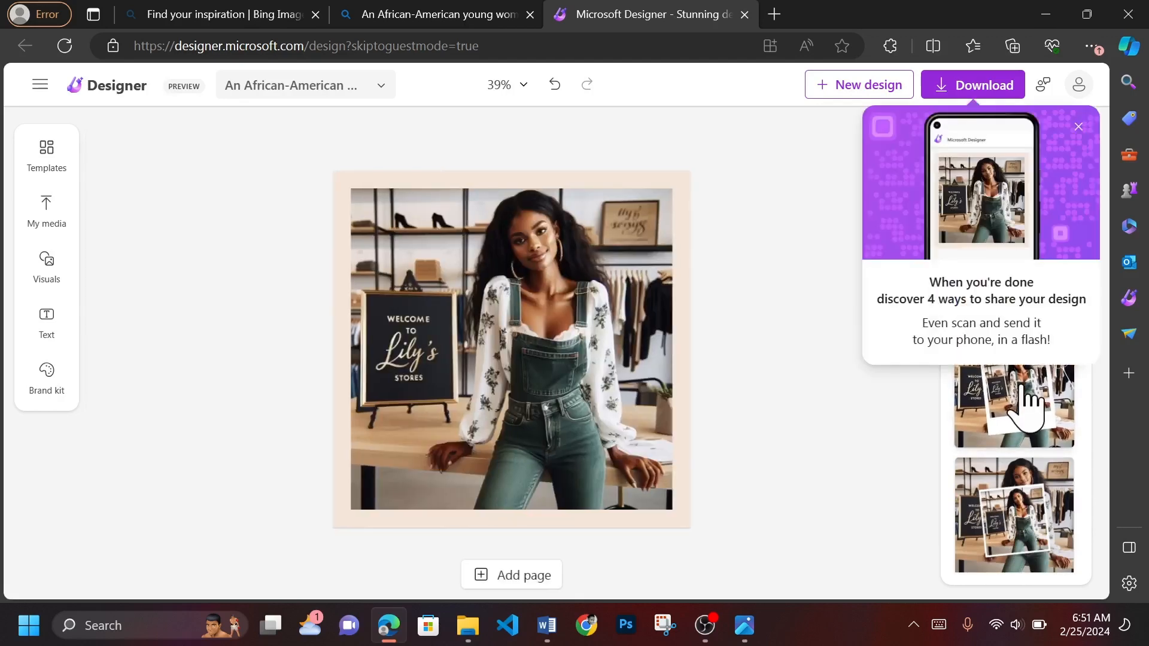
{"action": "left_click", "coordinate": [1024, 386]}
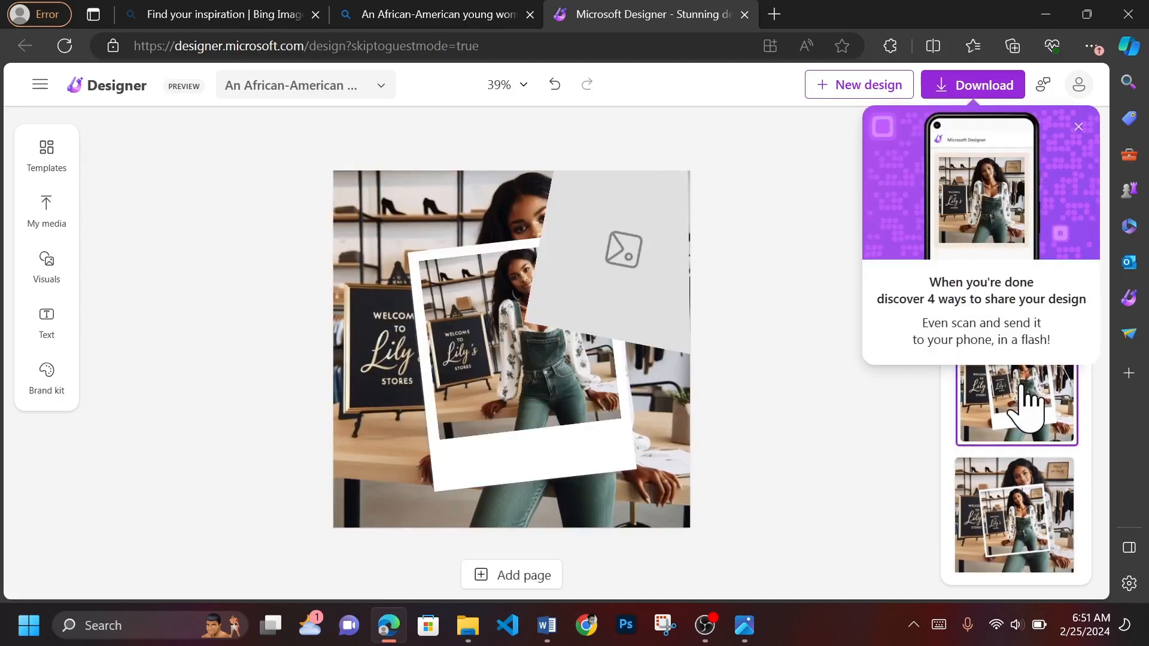
{"action": "left_click", "coordinate": [1078, 126]}
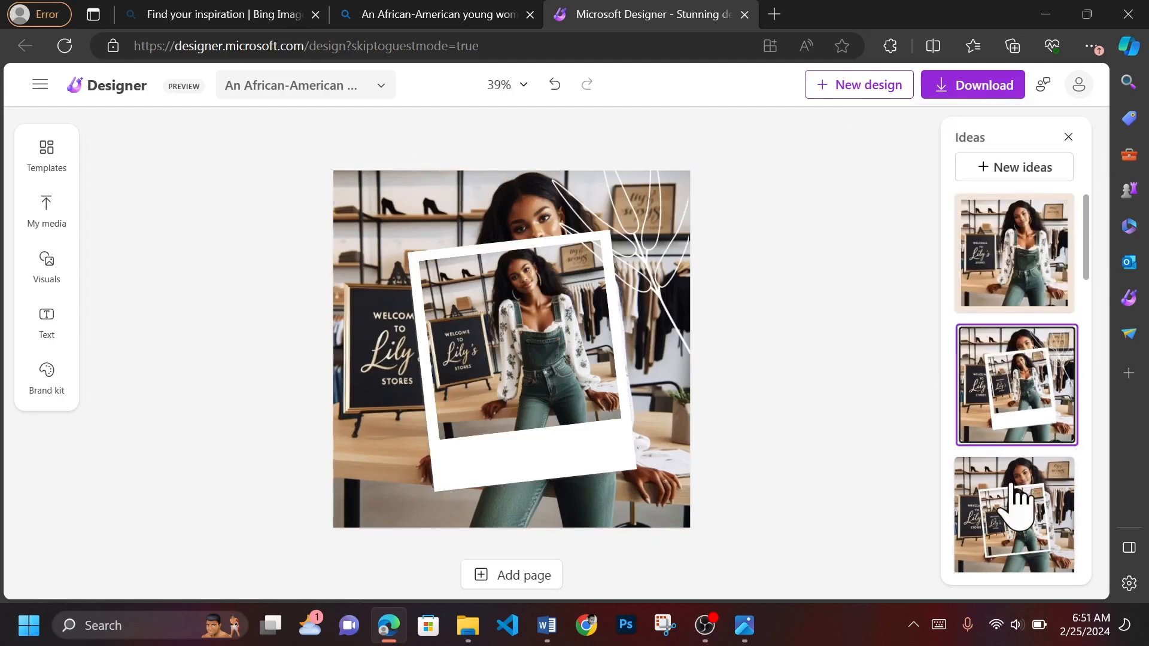
{"action": "left_click", "coordinate": [1051, 497]}
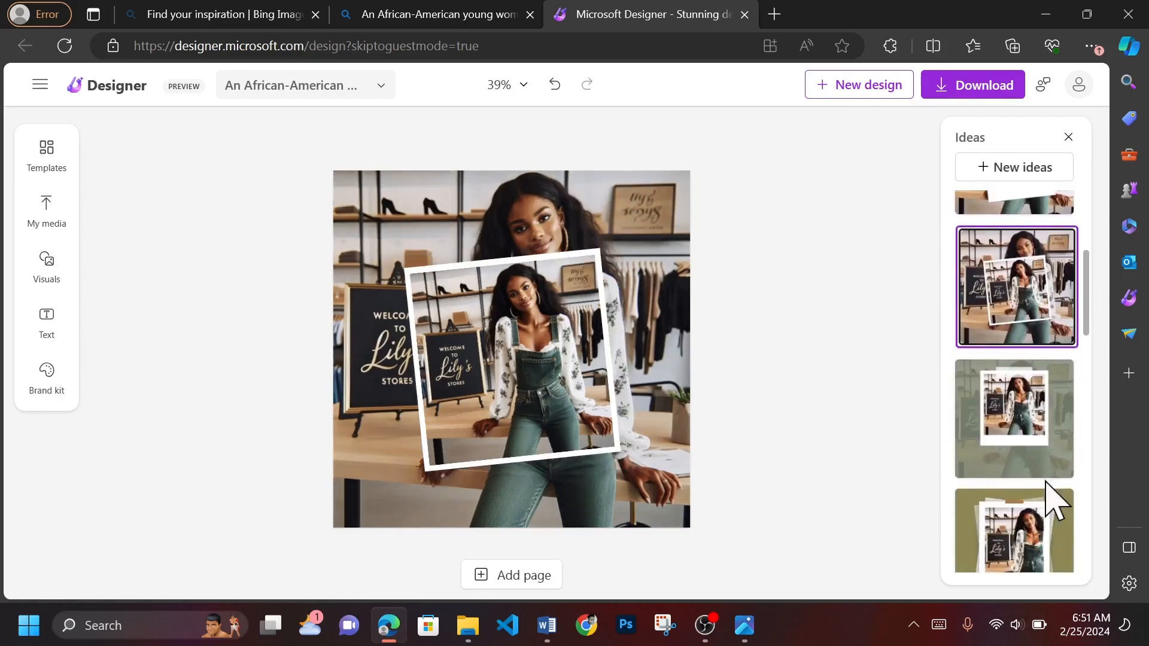
{"action": "left_click", "coordinate": [1028, 445]}
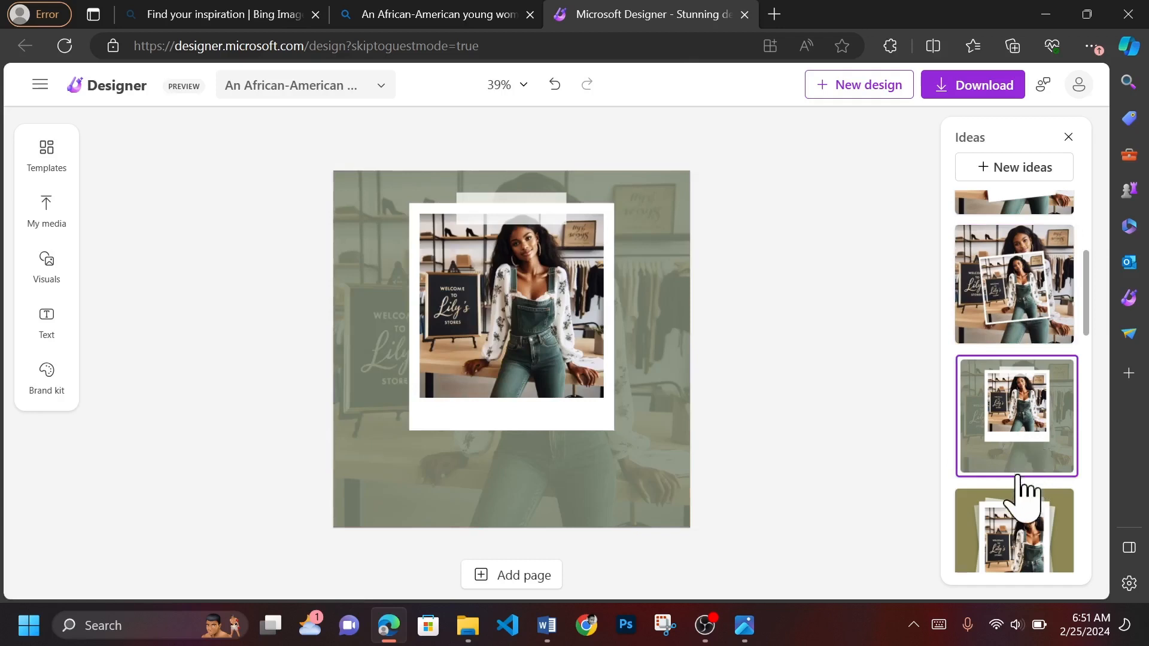
{"action": "left_click", "coordinate": [1023, 541]}
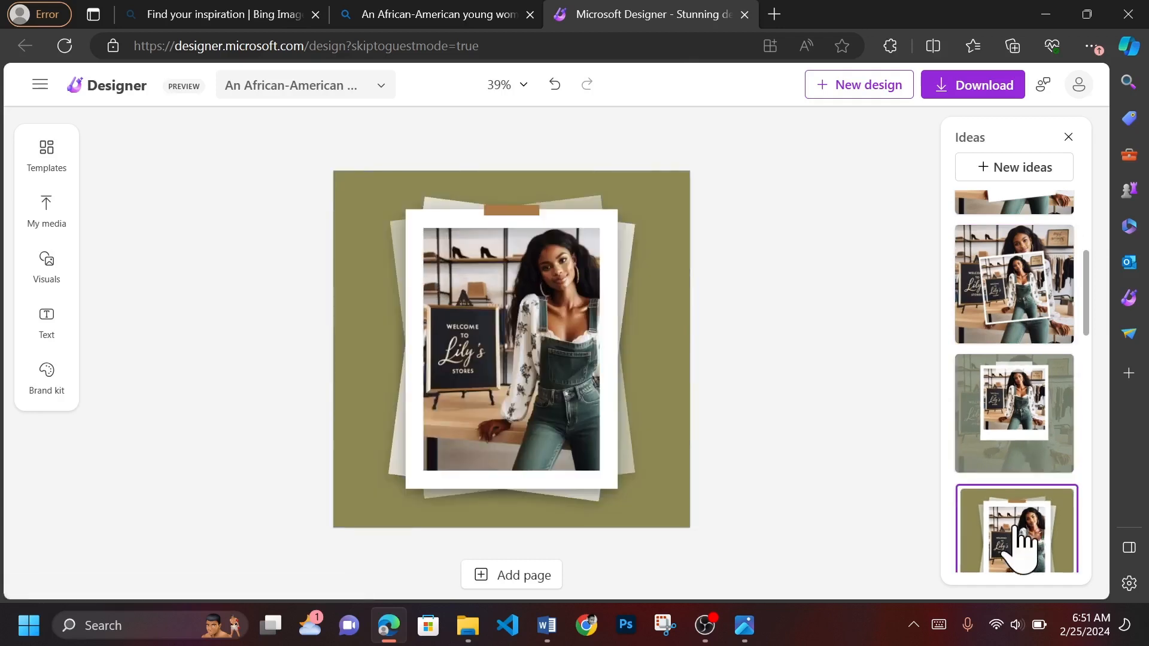
- Apply the light grey design idea with the line-framed photo and replace its placeholder text with "10% Discount on all sales"
{"action": "scroll", "coordinate": [1023, 542], "scroll_direction": "down", "scroll_amount": 3}
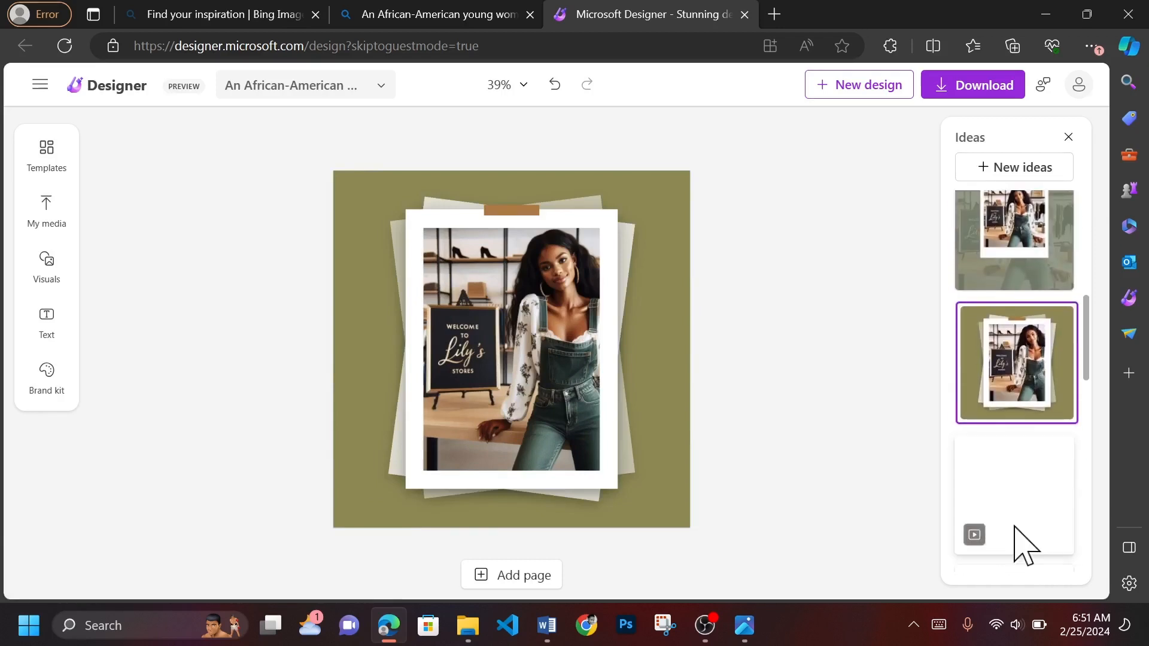
{"action": "left_click", "coordinate": [1015, 527]}
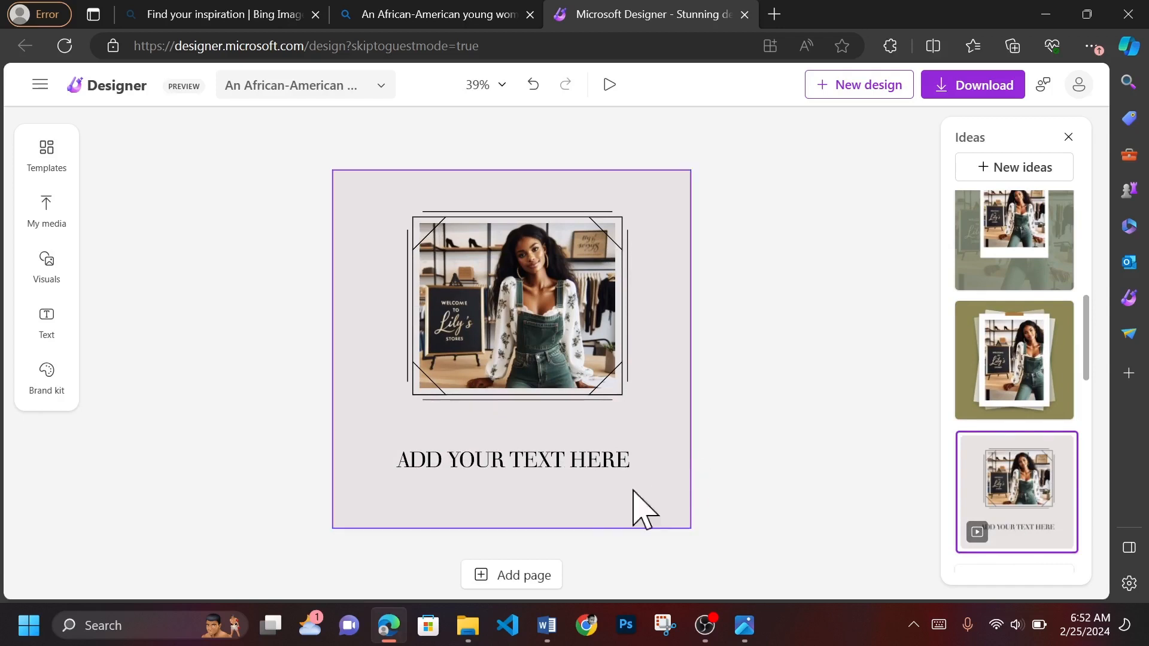
{"action": "left_click", "coordinate": [537, 458]}
{"action": "left_click", "coordinate": [600, 541]}
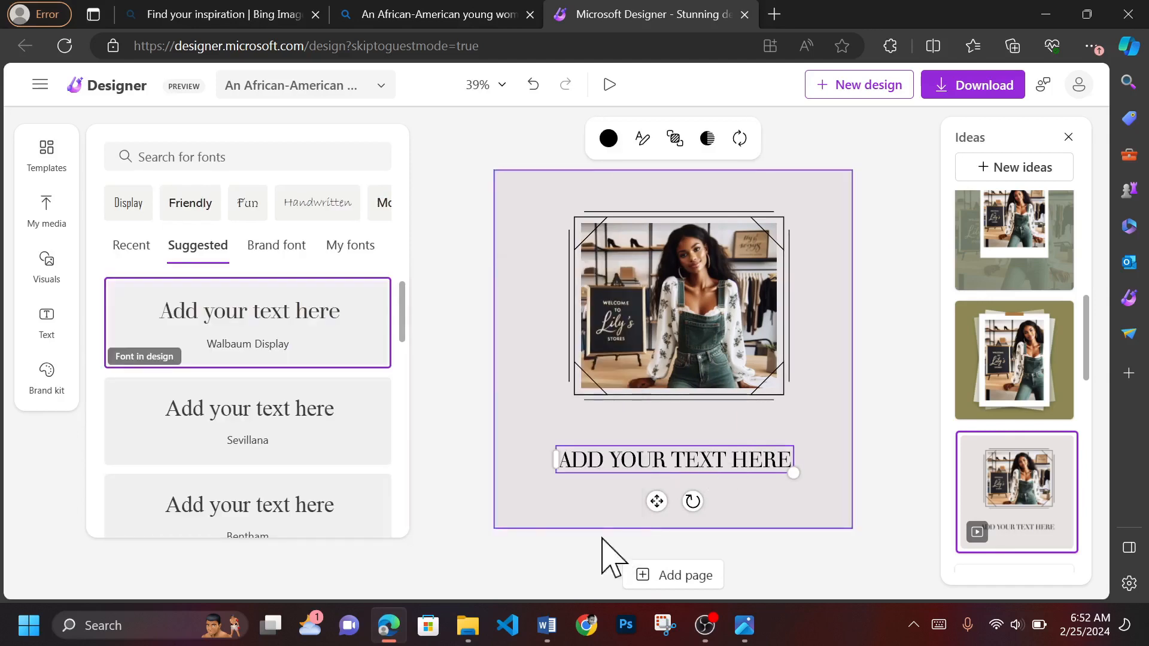
{"action": "left_click", "coordinate": [698, 469]}
{"action": "key", "text": "ctrl+Delete"}
{"action": "key", "text": "ctrl+Delete"}
{"action": "key", "text": "ctrl+Delete"}
{"action": "key", "text": "ctrl+Delete"}
{"action": "type", "text": "10% Discount on a"}
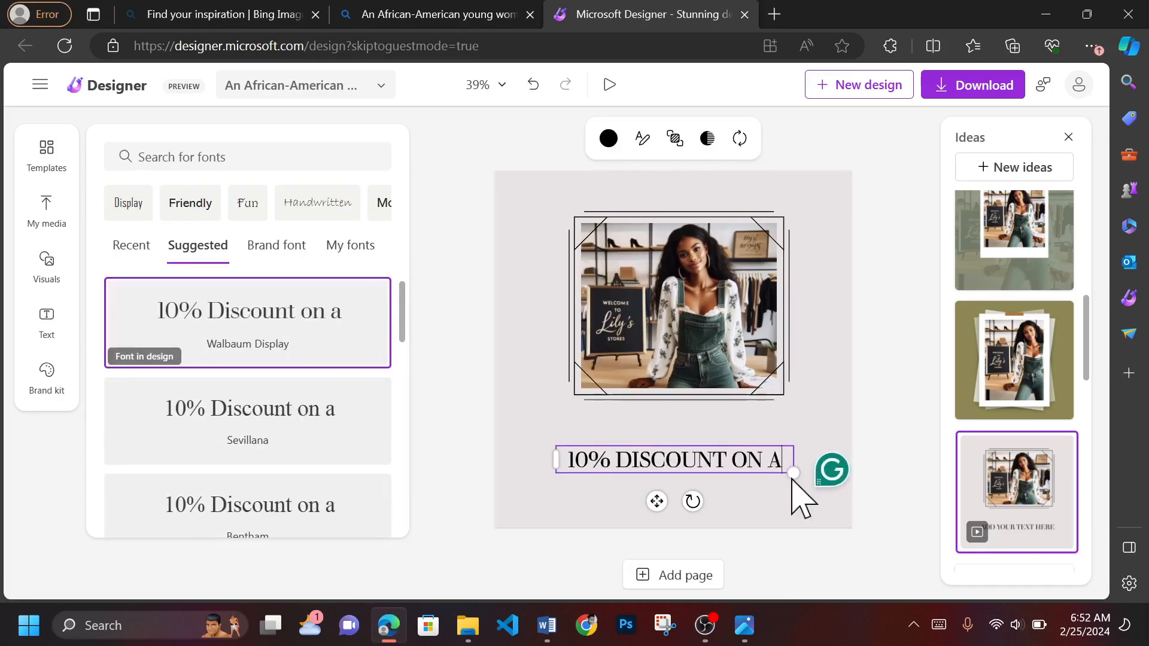
{"action": "type", "text": "ll sales"}
- Browse the suggested fonts and shrink the discount text box slightly from its corners so it sits centred below the photo
{"action": "scroll", "coordinate": [236, 359], "scroll_direction": "down", "scroll_amount": 5}
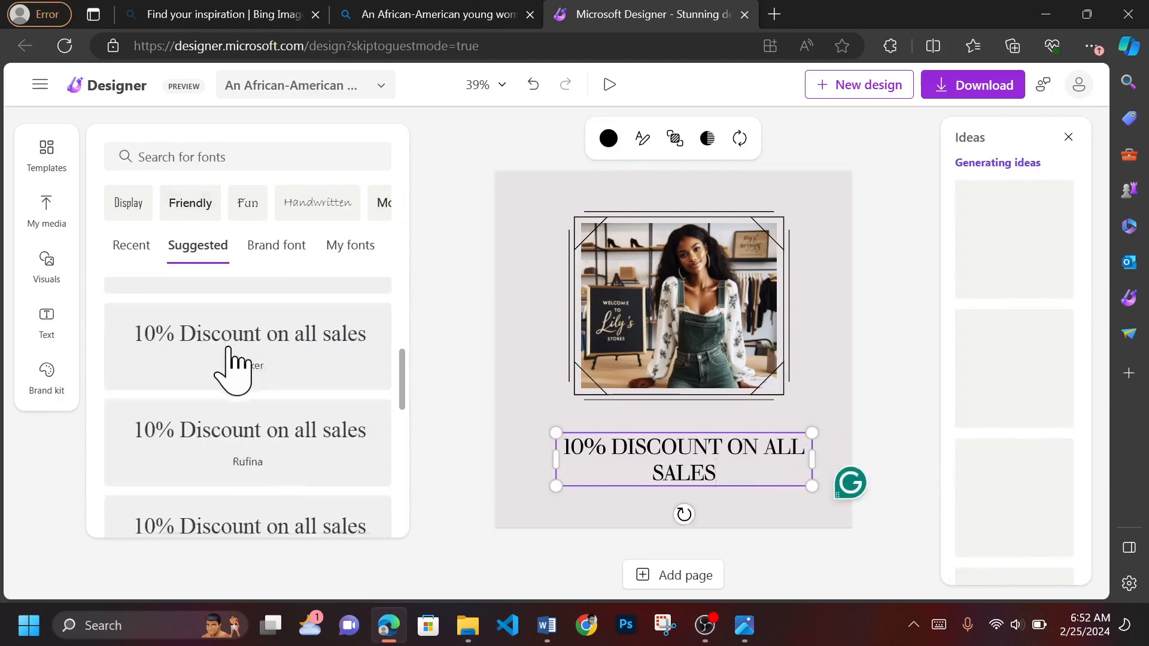
{"action": "scroll", "coordinate": [233, 367], "scroll_direction": "down", "scroll_amount": 3}
{"action": "left_click_drag", "start_coordinate": [556, 486], "coordinate": [588, 465]}
{"action": "left_click_drag", "start_coordinate": [812, 432], "coordinate": [793, 435]}
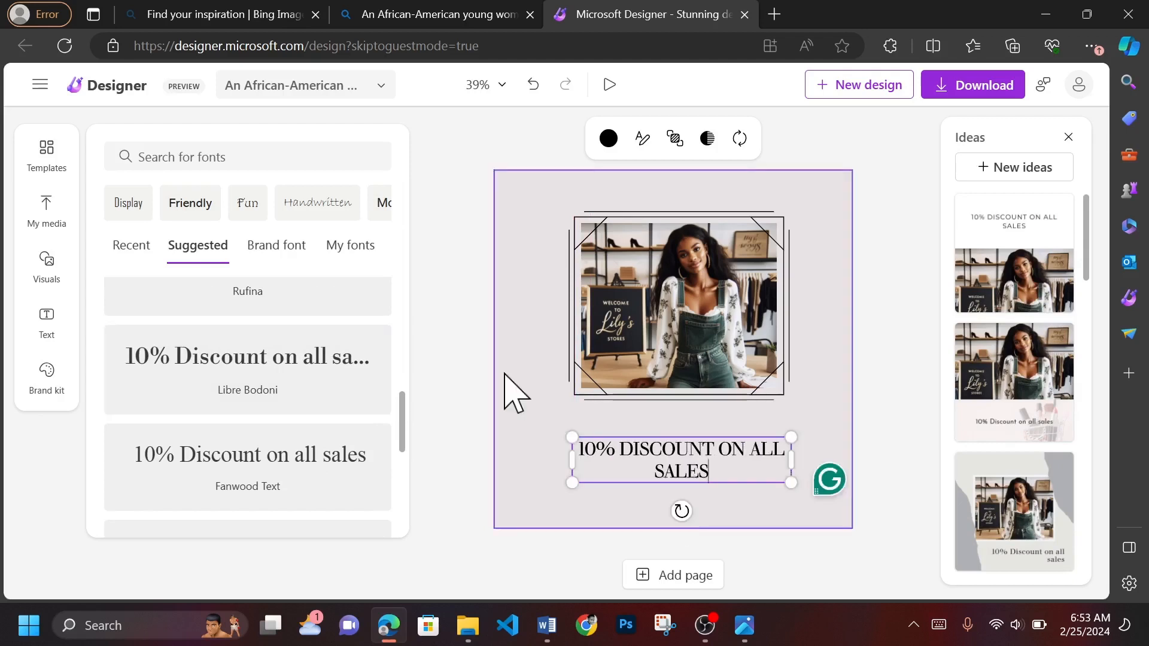
- Try several fonts from the Fun category on the discount text, including Baguet Script and Bangers, and set it to Bradley Hand ITC
{"action": "left_click", "coordinate": [248, 204]}
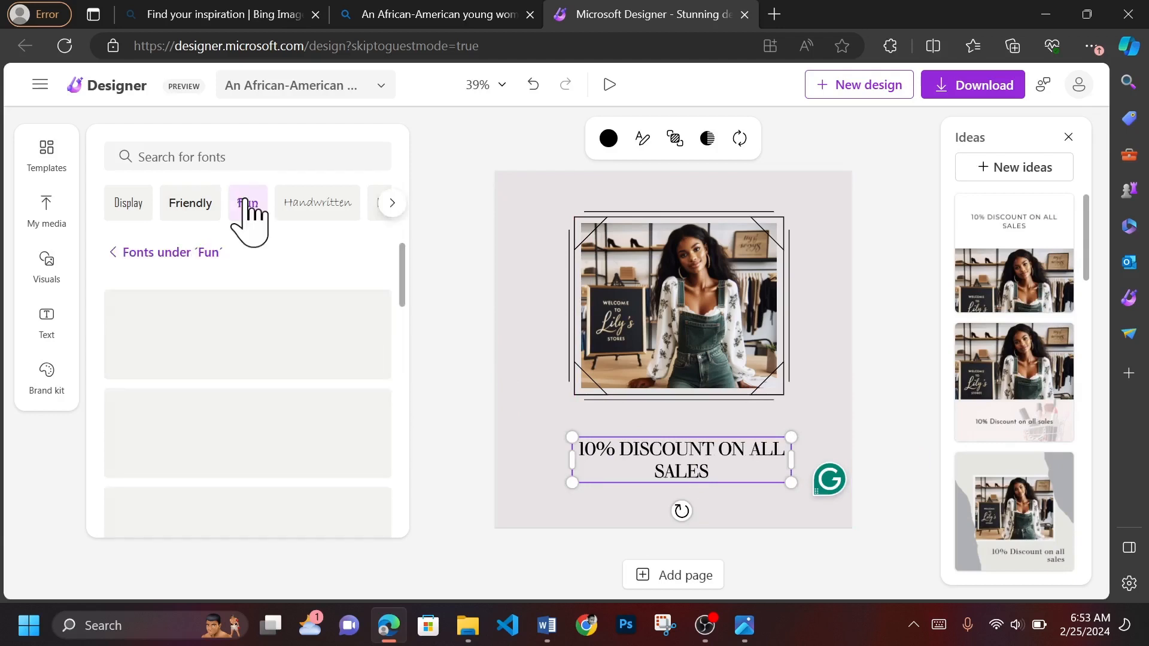
{"action": "left_click", "coordinate": [733, 455]}
{"action": "left_click", "coordinate": [287, 341]}
{"action": "left_click", "coordinate": [303, 423]}
{"action": "scroll", "coordinate": [302, 412], "scroll_direction": "down", "scroll_amount": 2}
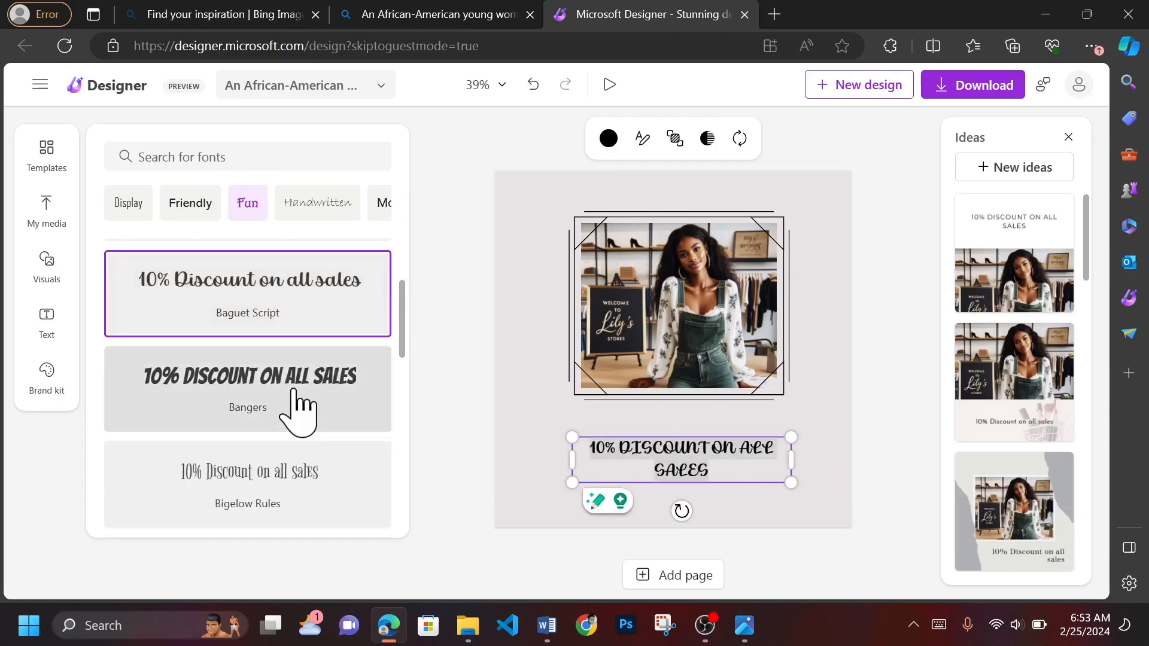
{"action": "left_click", "coordinate": [302, 403]}
{"action": "scroll", "coordinate": [299, 406], "scroll_direction": "down", "scroll_amount": 4}
{"action": "scroll", "coordinate": [298, 406], "scroll_direction": "down", "scroll_amount": 3}
{"action": "left_click", "coordinate": [288, 444]}
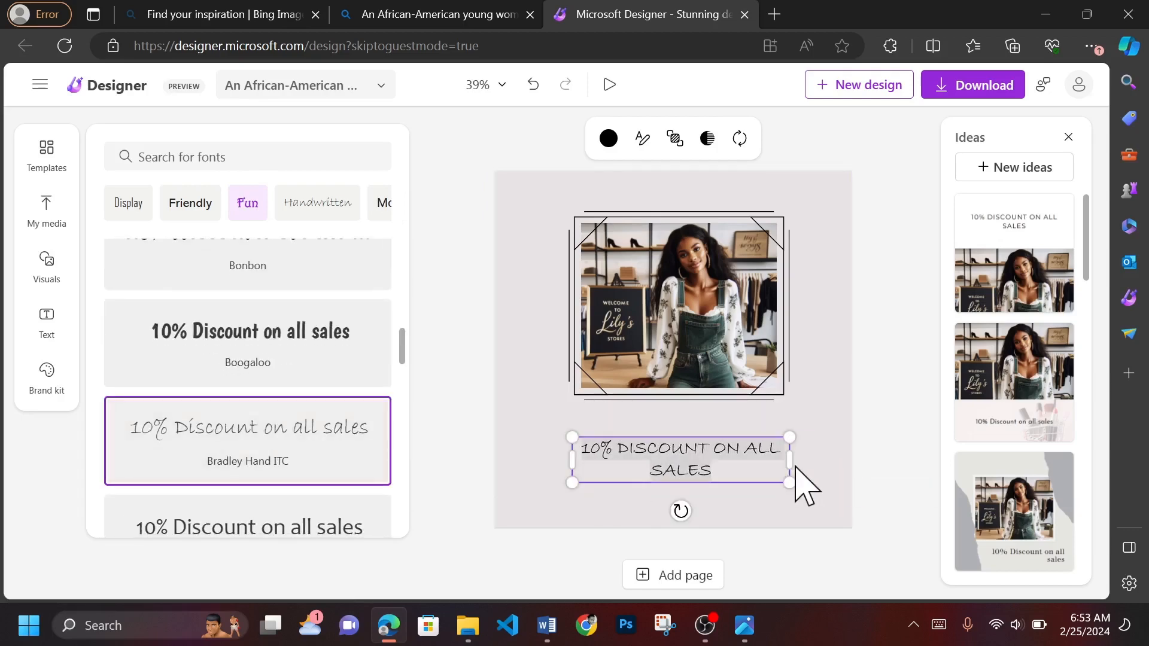
{"action": "scroll", "coordinate": [227, 389], "scroll_direction": "down", "scroll_amount": 15}
{"action": "scroll", "coordinate": [226, 386], "scroll_direction": "up", "scroll_amount": 20}
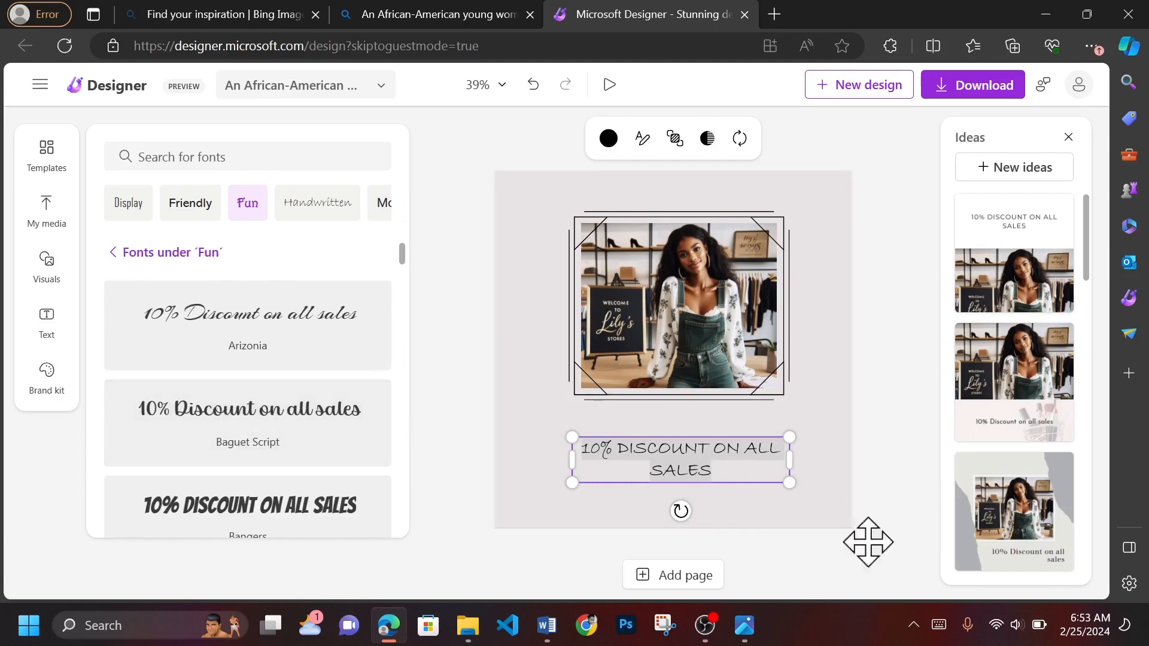
- Deselect the discount text and download the finished design as an MP4
{"action": "left_click", "coordinate": [916, 417]}
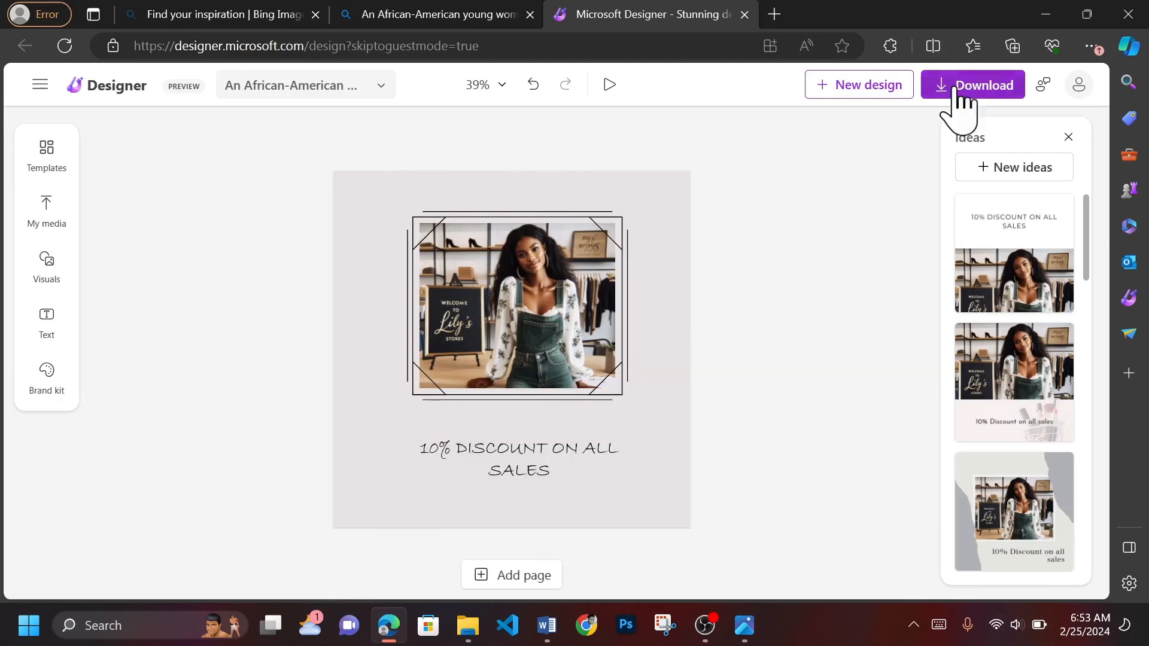
{"action": "left_click", "coordinate": [977, 87]}
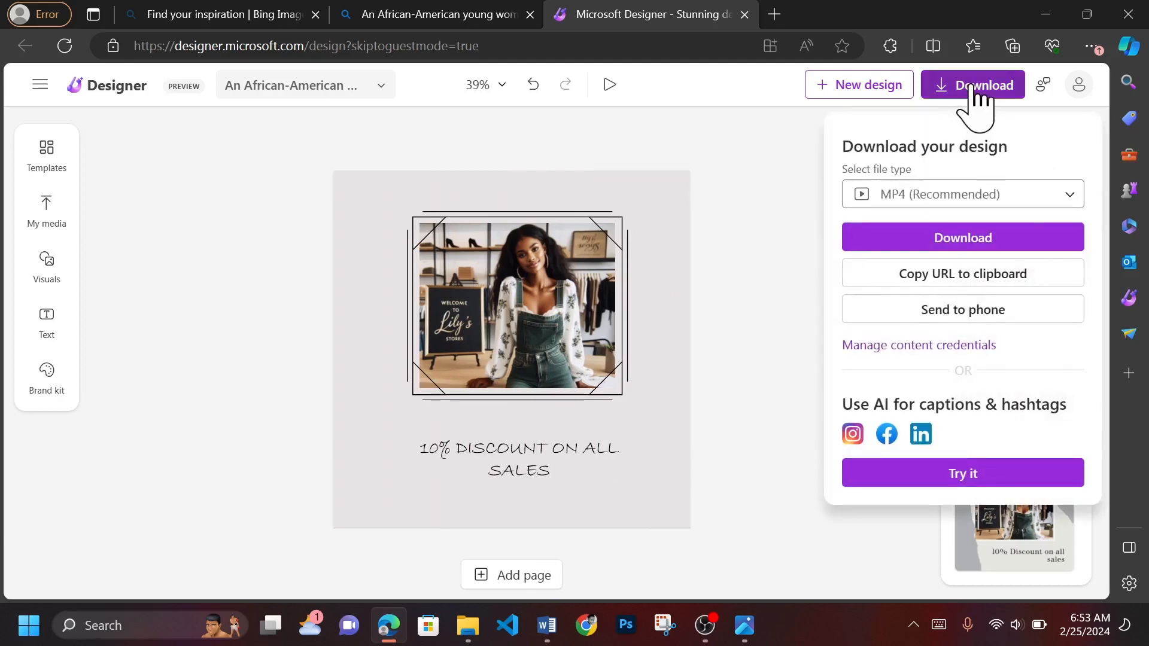
{"action": "left_click", "coordinate": [1024, 239]}
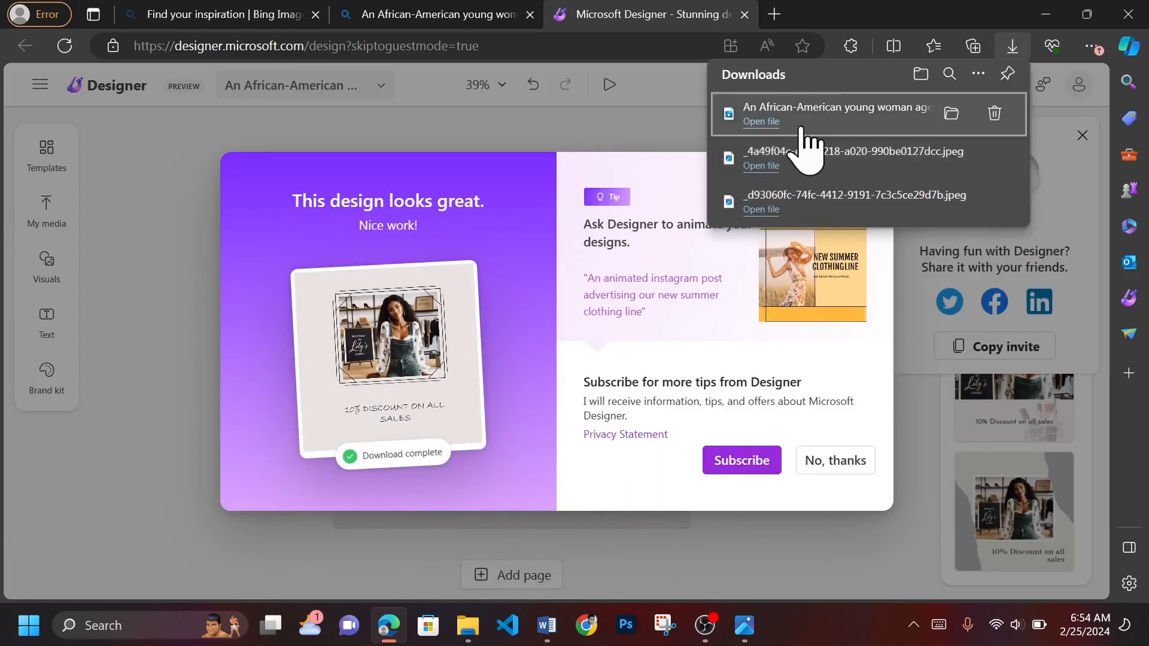
- Play the downloaded MP4 to check the animated design, then close the player and dismiss the subscription and sharing tips
{"action": "left_click", "coordinate": [801, 126]}
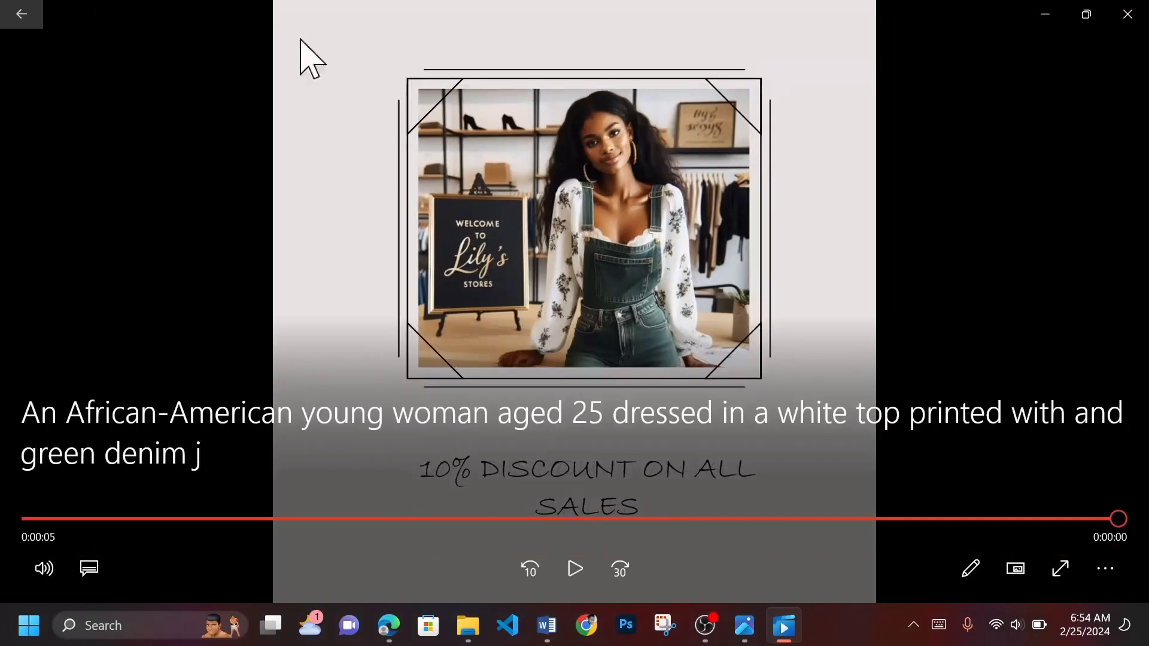
{"action": "left_click", "coordinate": [1128, 14]}
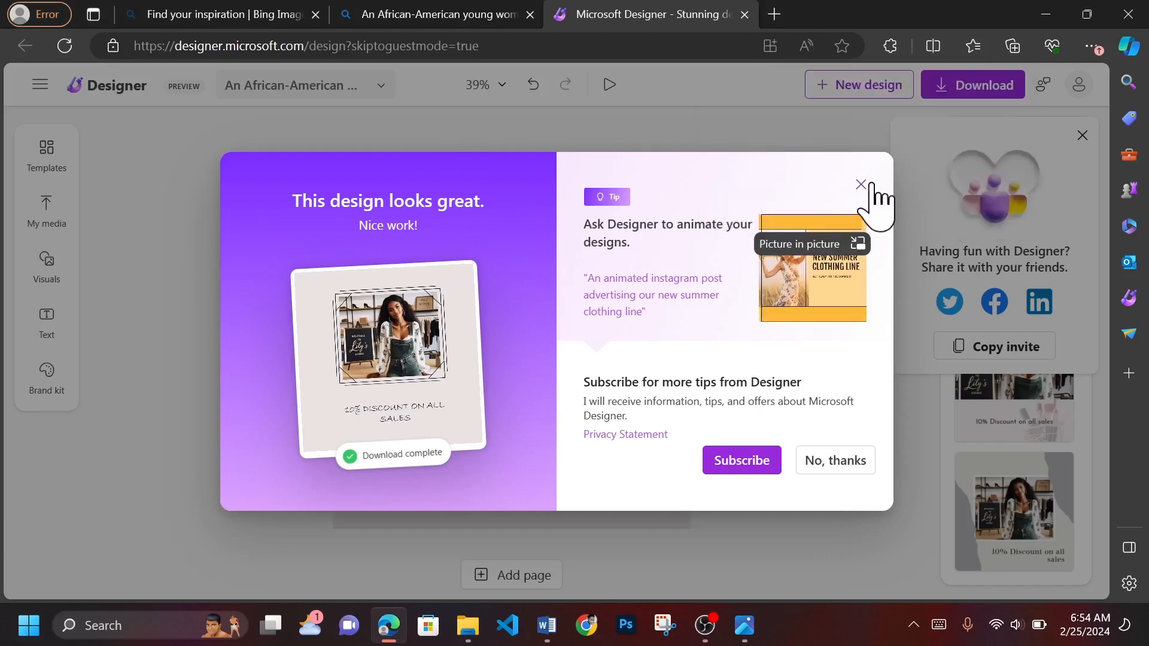
{"action": "left_click", "coordinate": [861, 184]}
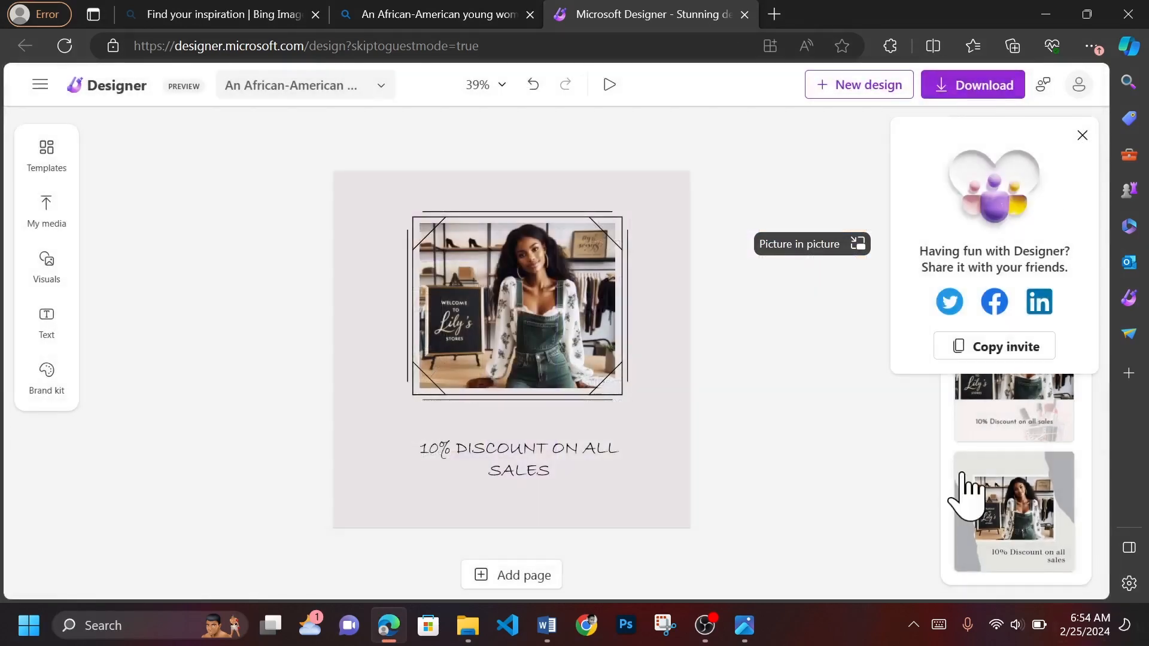
{"action": "left_click", "coordinate": [1080, 136]}
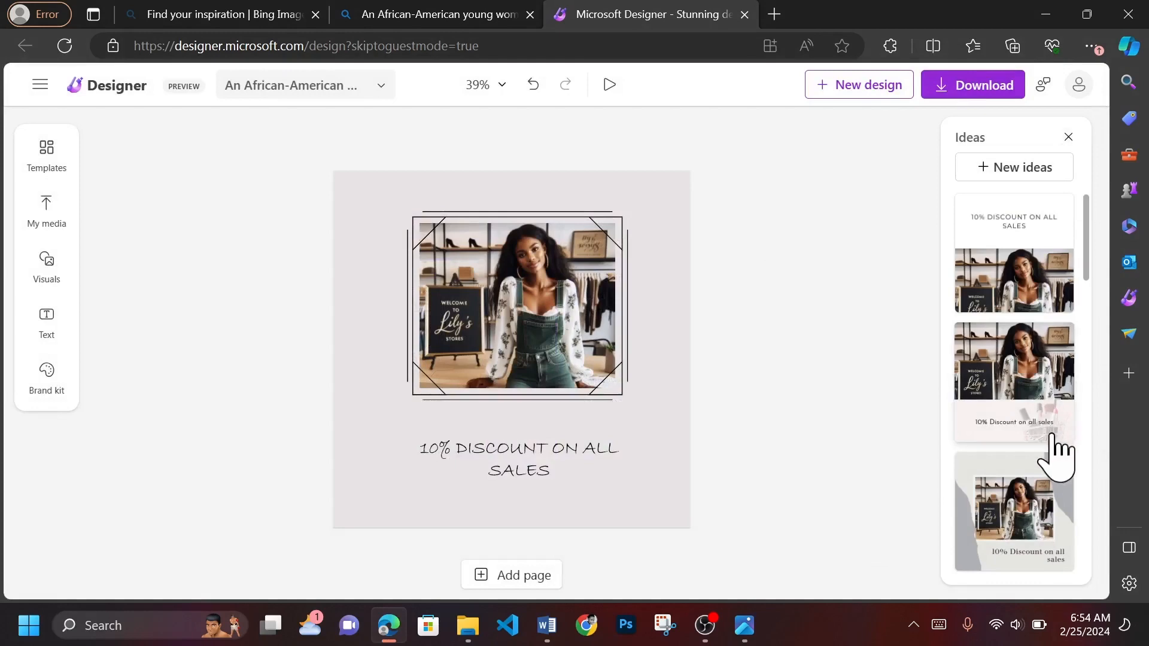
- Try several more design ideas, including the off-white one with diagonal lines, and apply the beige animated one with the arched photo
{"action": "scroll", "coordinate": [1025, 544], "scroll_direction": "down", "scroll_amount": 4}
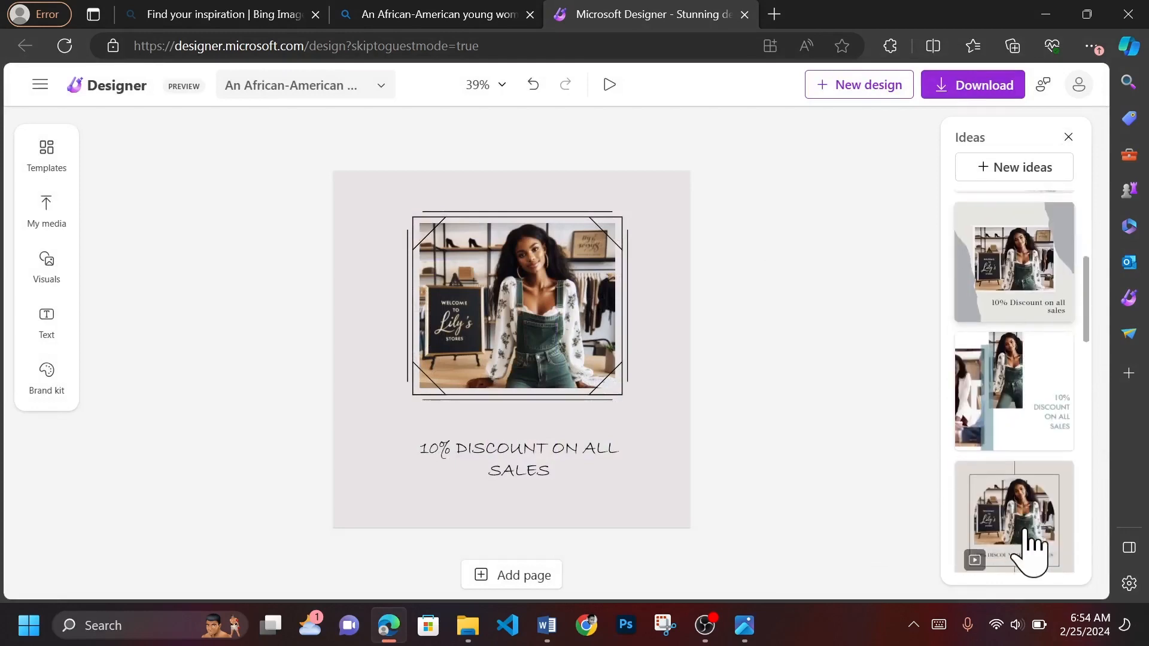
{"action": "left_click", "coordinate": [1013, 280]}
{"action": "left_click", "coordinate": [1029, 389]}
{"action": "scroll", "coordinate": [1043, 466], "scroll_direction": "down", "scroll_amount": 4}
{"action": "left_click", "coordinate": [1041, 288]}
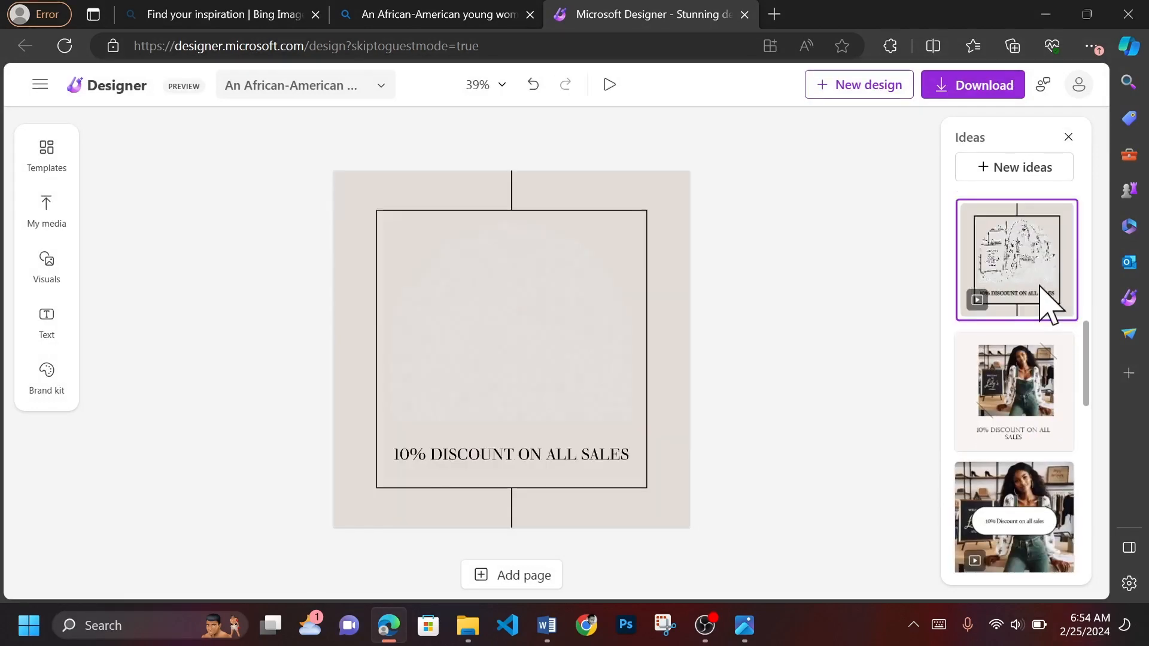
{"action": "scroll", "coordinate": [1039, 287], "scroll_direction": "down", "scroll_amount": 4}
{"action": "scroll", "coordinate": [1016, 351], "scroll_direction": "up", "scroll_amount": 4}
{"action": "left_click", "coordinate": [1026, 374]}
{"action": "scroll", "coordinate": [1025, 379], "scroll_direction": "down", "scroll_amount": 4}
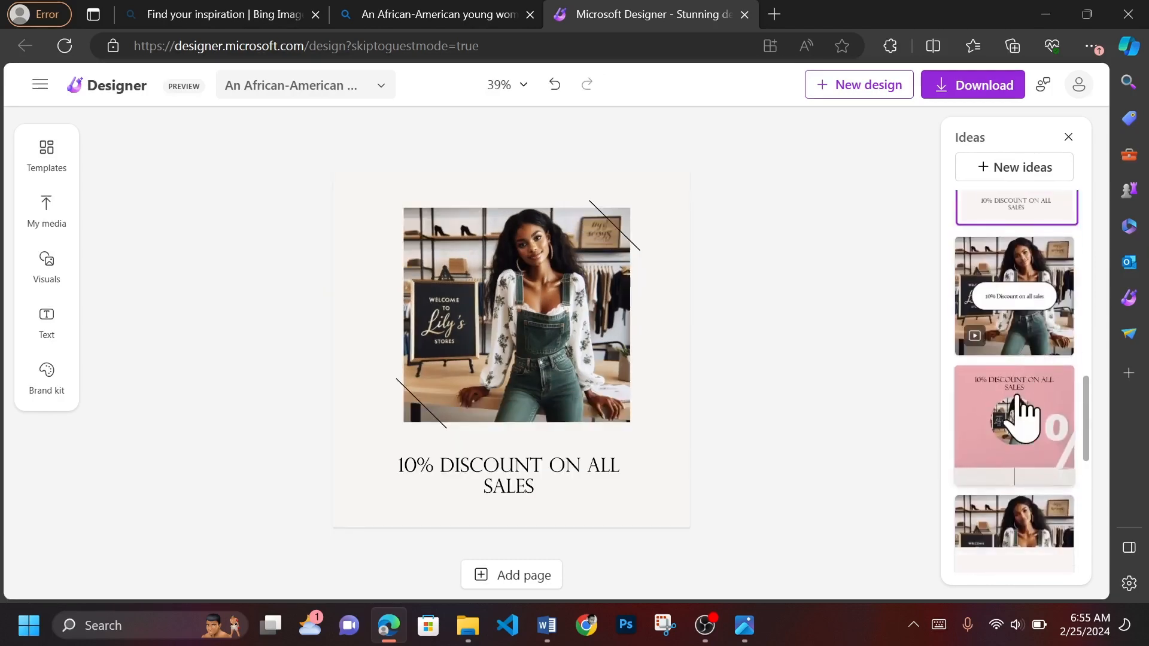
{"action": "left_click", "coordinate": [1023, 413]}
{"action": "scroll", "coordinate": [1046, 359], "scroll_direction": "down", "scroll_amount": 5}
{"action": "left_click", "coordinate": [1039, 421]}
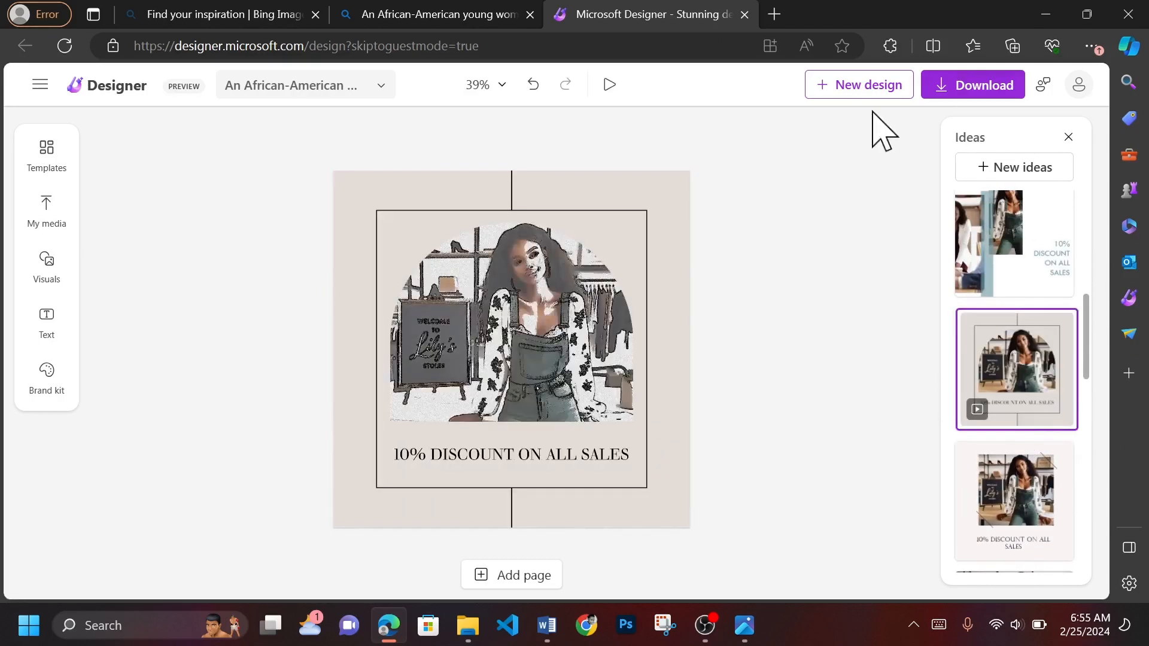
{"action": "left_click", "coordinate": [972, 84]}
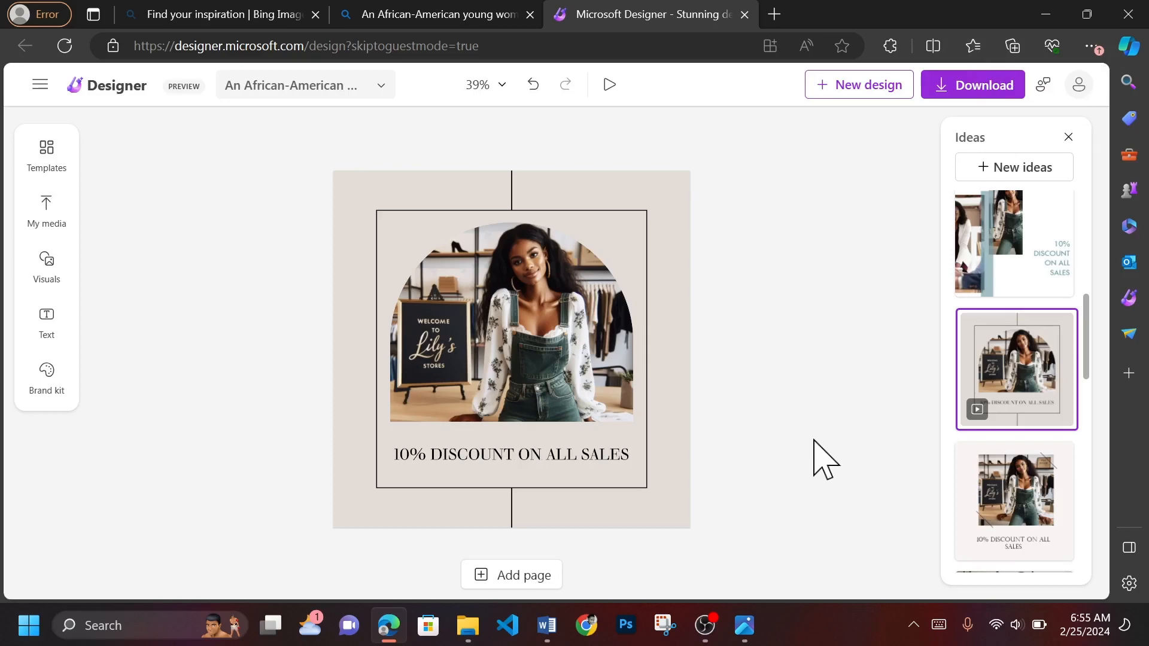
- Switch back to Bing Image Creator and download the image of the woman in green overalls beside the white Lily's Stores frame
{"action": "left_click", "coordinate": [221, 15]}
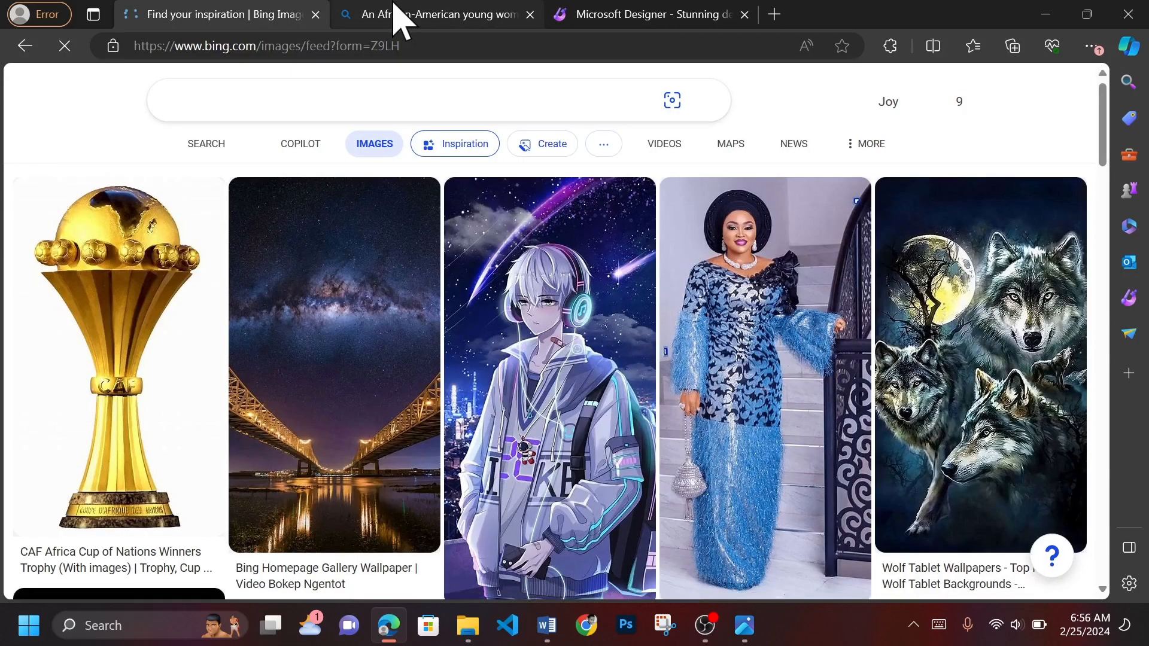
{"action": "left_click", "coordinate": [394, 16]}
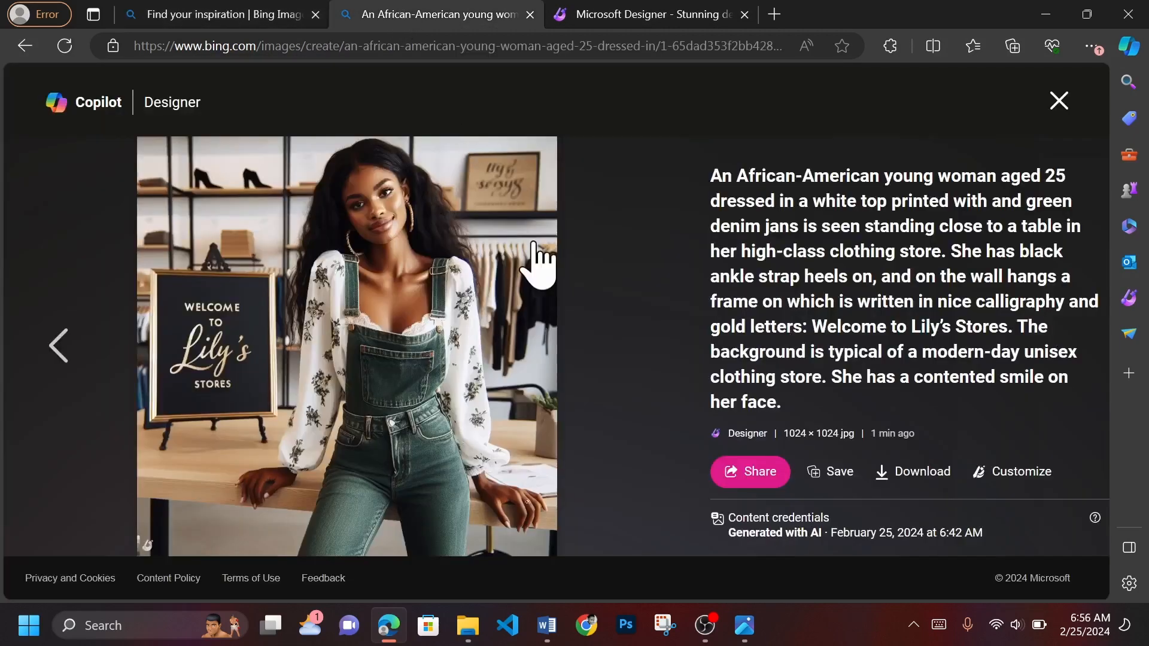
{"action": "left_click", "coordinate": [105, 294]}
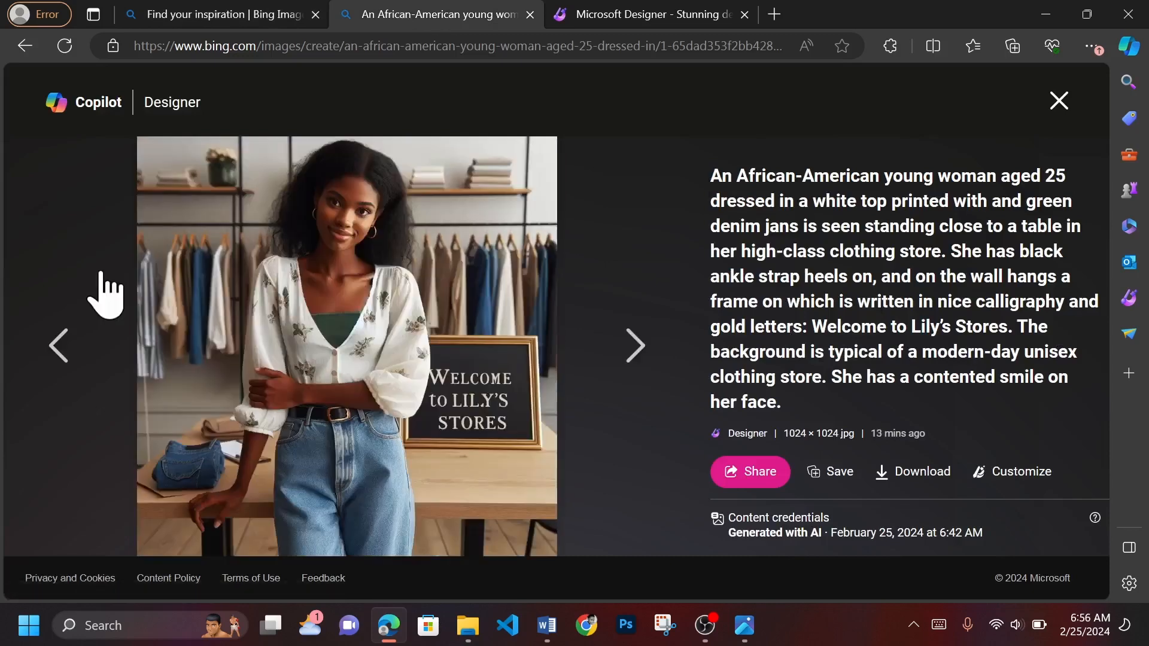
{"action": "left_click", "coordinate": [105, 293]}
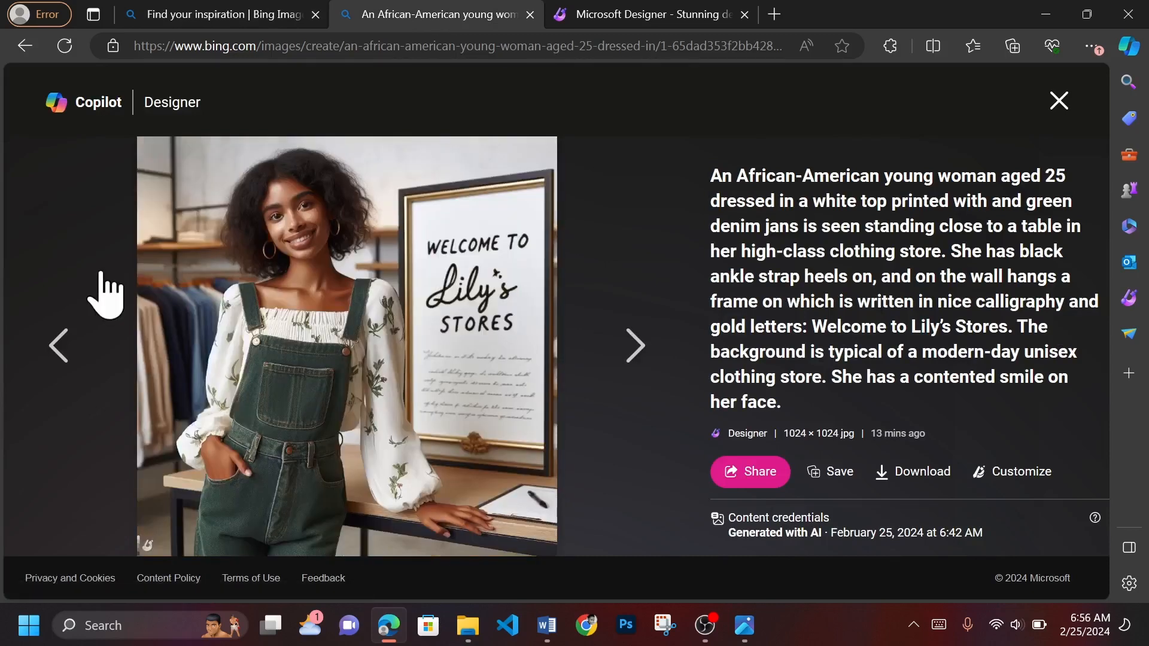
{"action": "left_click", "coordinate": [105, 293]}
{"action": "left_click", "coordinate": [105, 293]}
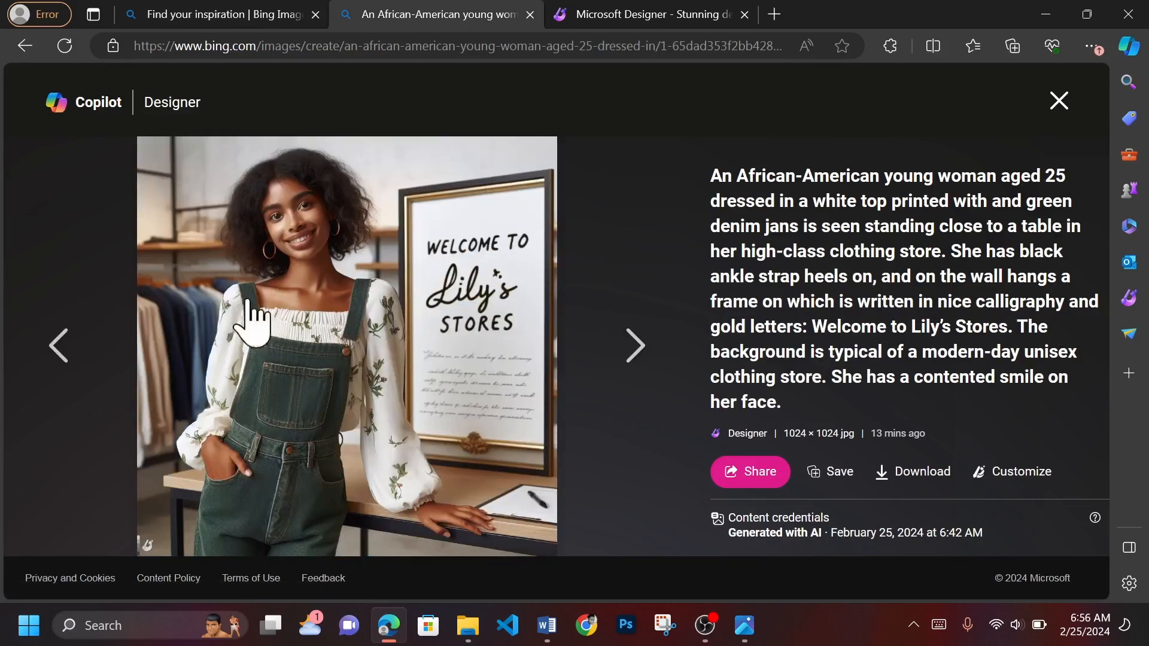
{"action": "left_click", "coordinate": [896, 488]}
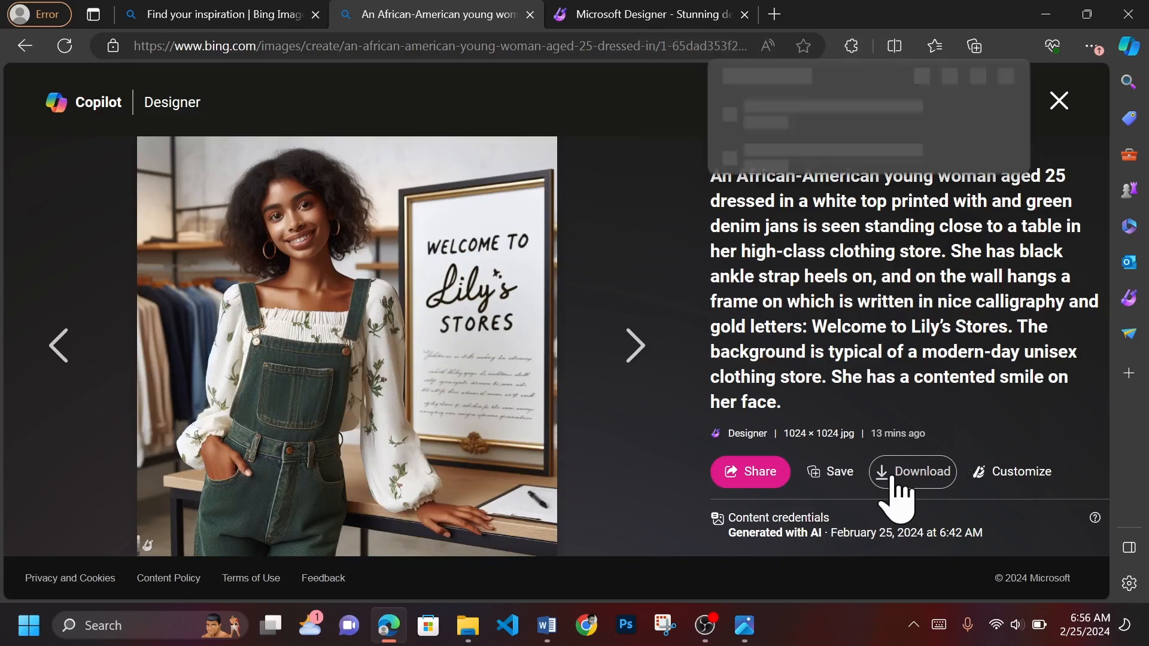
{"action": "left_click", "coordinate": [654, 225]}
{"action": "left_click", "coordinate": [1058, 100]}
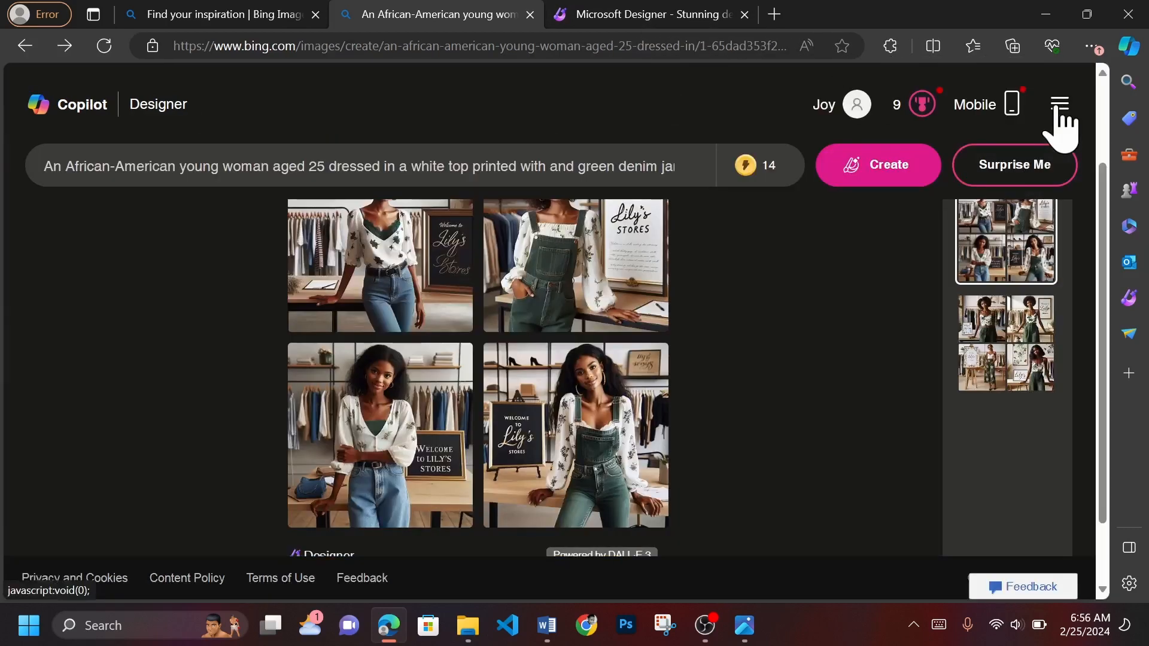
- Highlight the prompt text through to its end to review it above the generated images
{"action": "left_click_drag", "start_coordinate": [613, 167], "coordinate": [662, 169]}
{"action": "left_click_drag", "start_coordinate": [593, 158], "coordinate": [725, 213]}
{"action": "scroll", "coordinate": [720, 385], "scroll_direction": "up", "scroll_amount": 2}
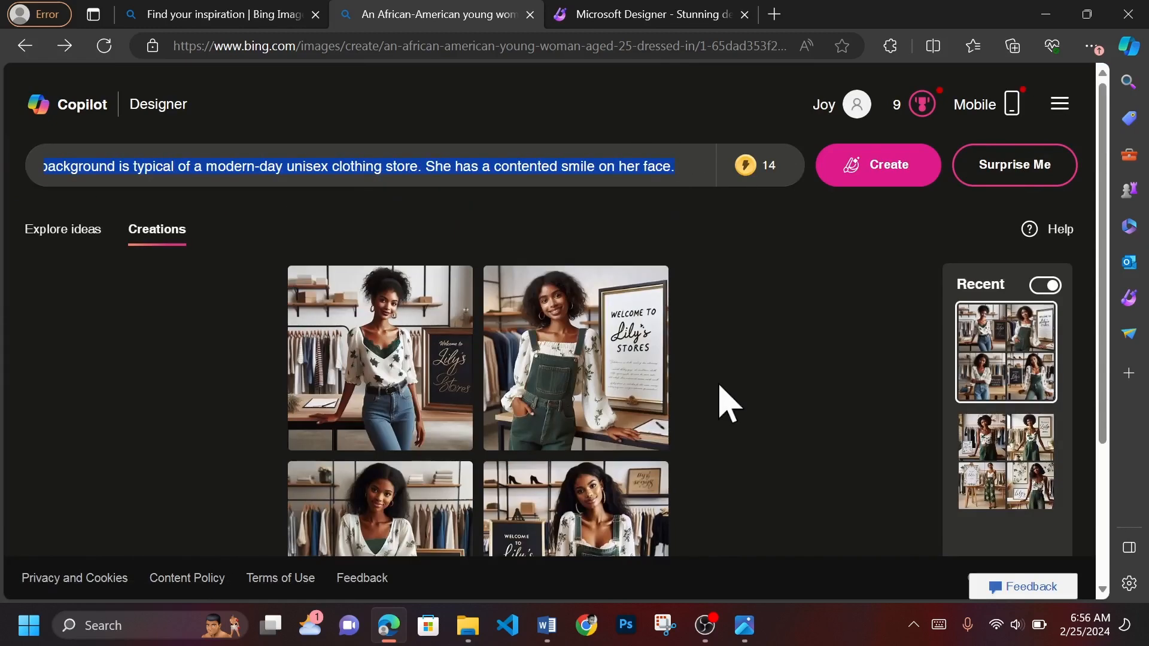
- Open the recent image set with the white tank top and green palazzo and view its images enlarged, starting from the easel sign image
{"action": "left_click", "coordinate": [996, 487]}
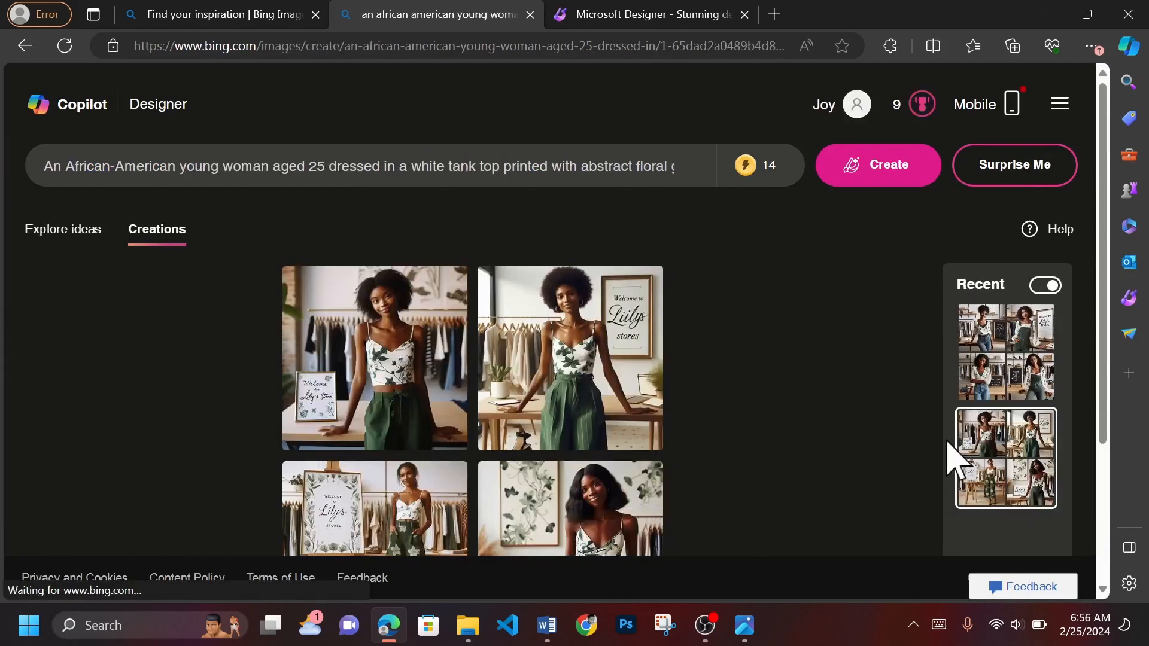
{"action": "scroll", "coordinate": [1020, 446], "scroll_direction": "down", "scroll_amount": 3}
{"action": "scroll", "coordinate": [1012, 426], "scroll_direction": "up", "scroll_amount": 1}
{"action": "scroll", "coordinate": [1013, 426], "scroll_direction": "down", "scroll_amount": 1}
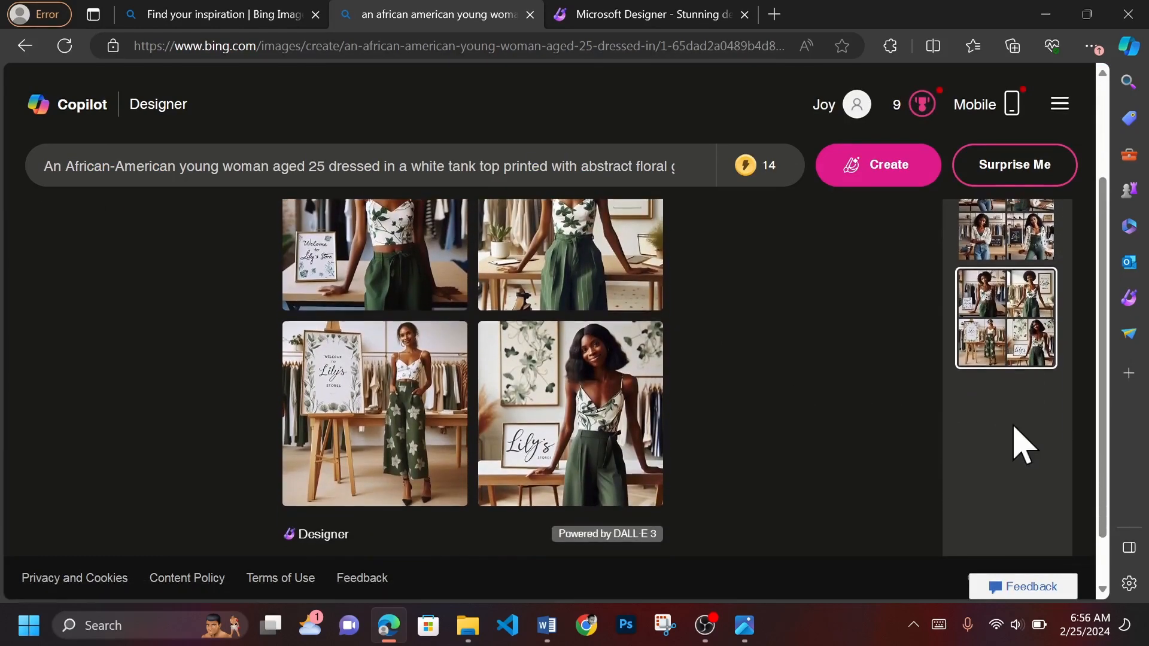
{"action": "left_click", "coordinate": [333, 392]}
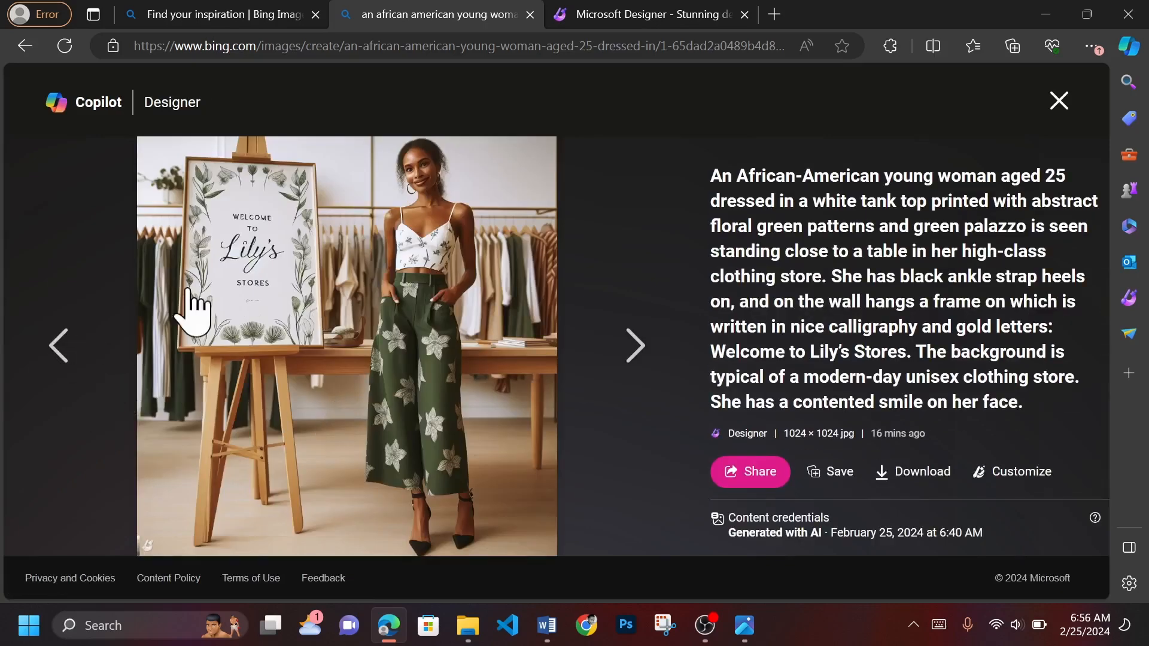
{"action": "left_click", "coordinate": [67, 350]}
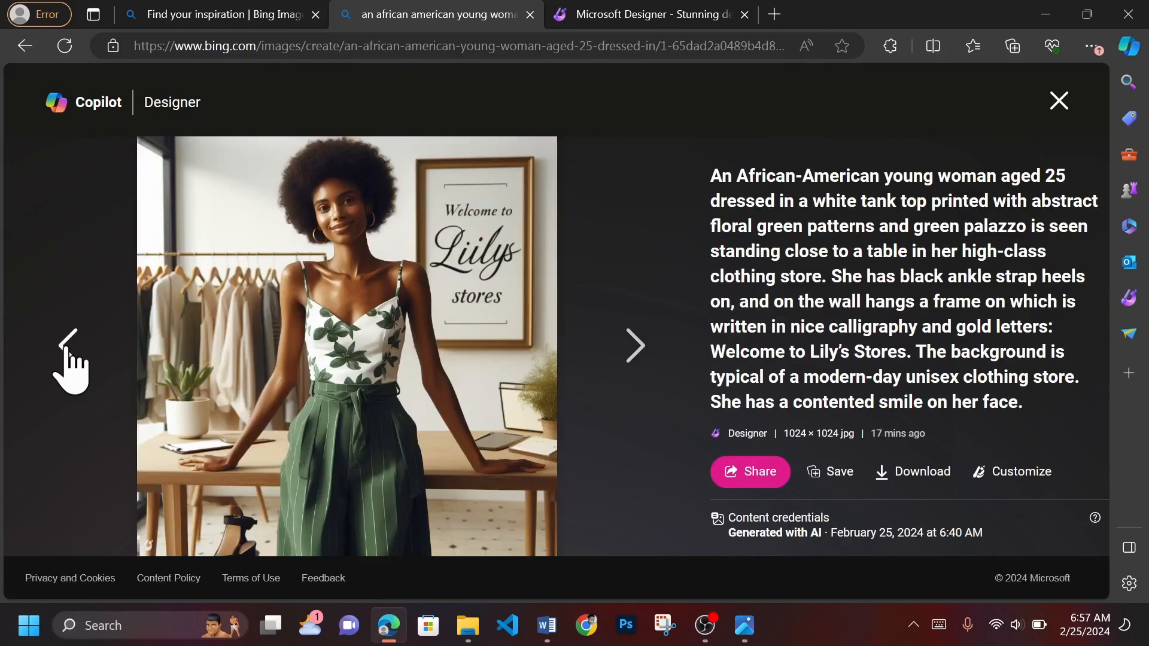
{"action": "left_click", "coordinate": [66, 349]}
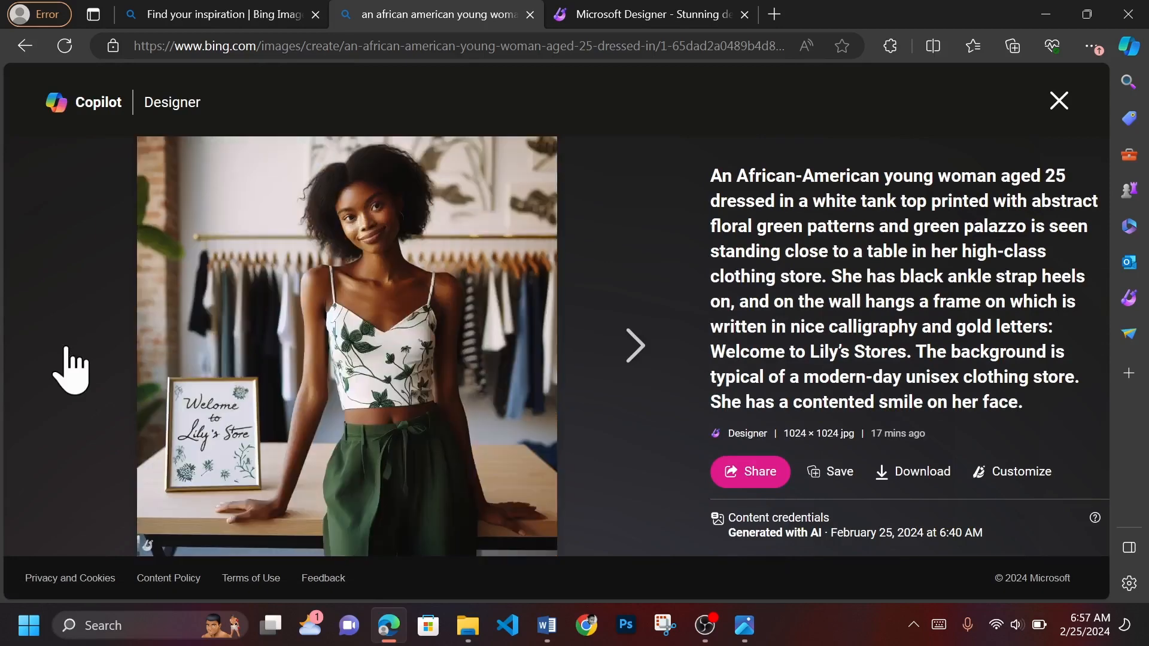
{"action": "left_click", "coordinate": [1057, 108]}
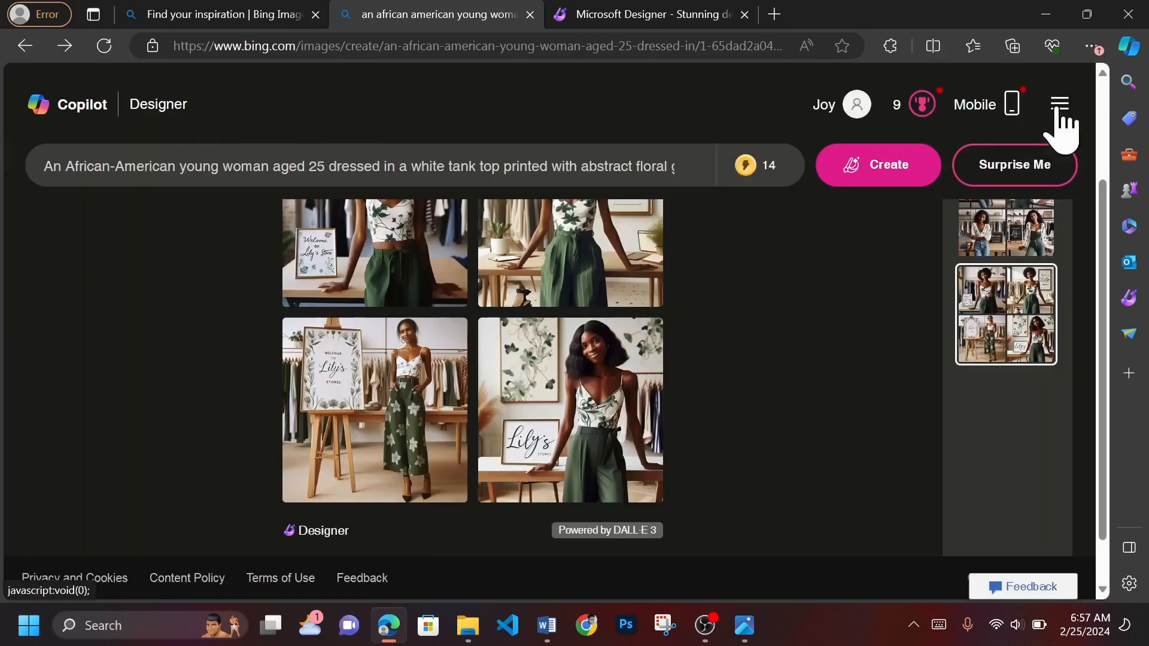